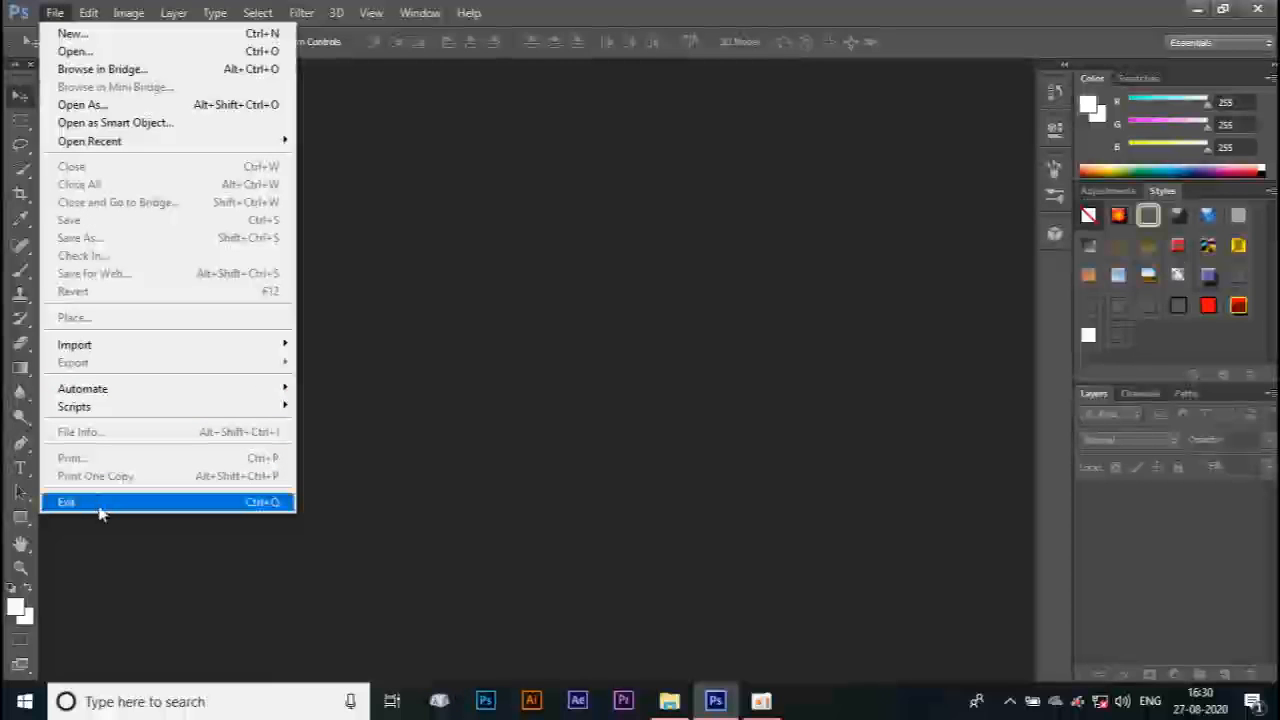
Start a new document and name it "guru tutorial"
click(532, 372)
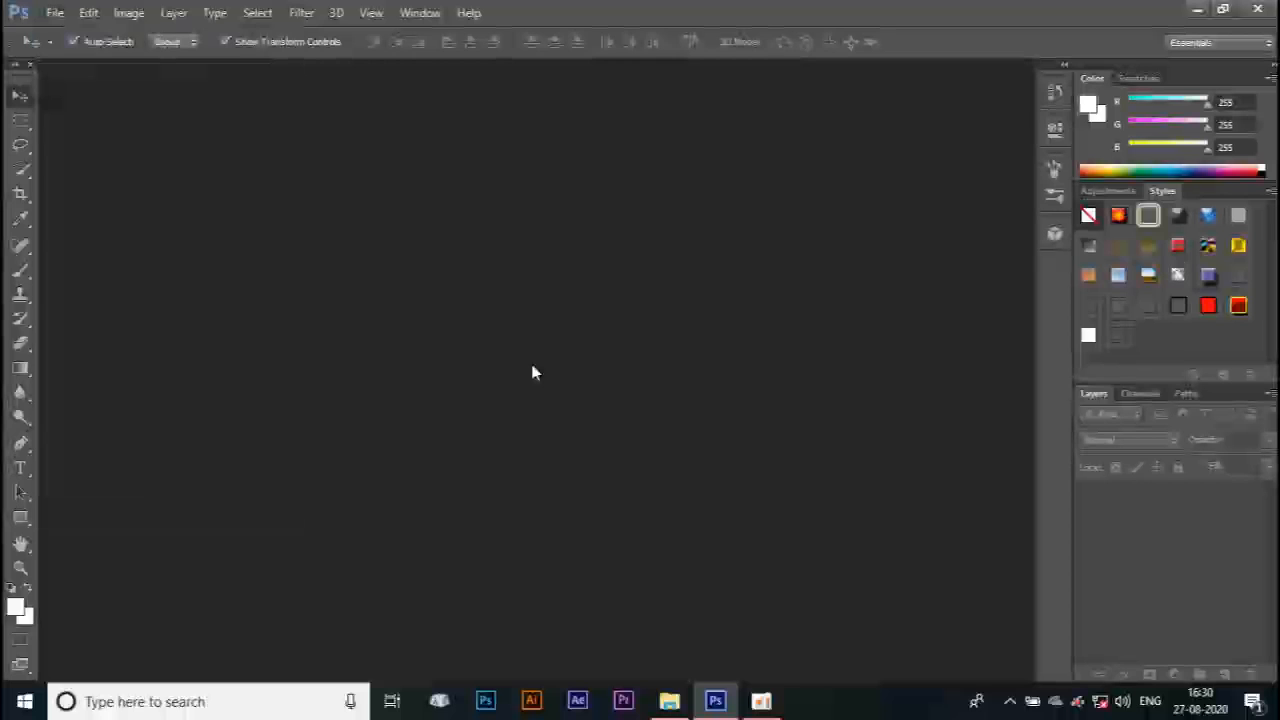
click(55, 13)
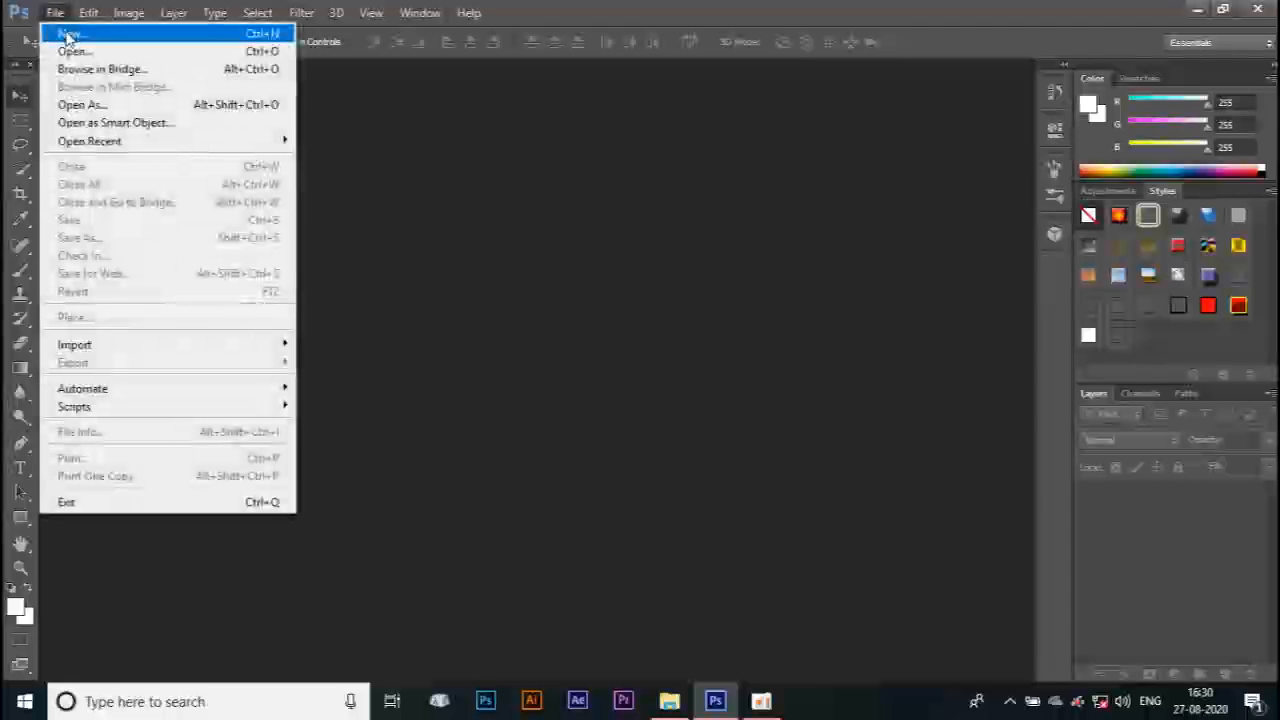
click(68, 35)
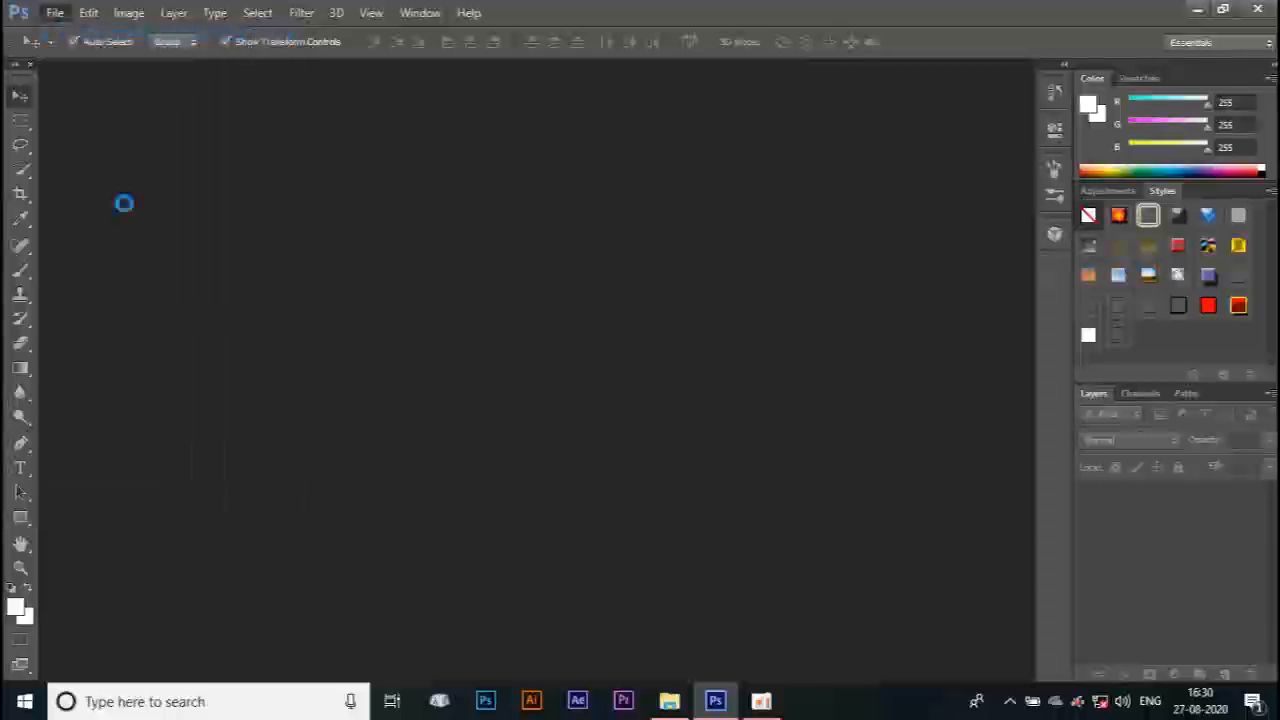
click(619, 163)
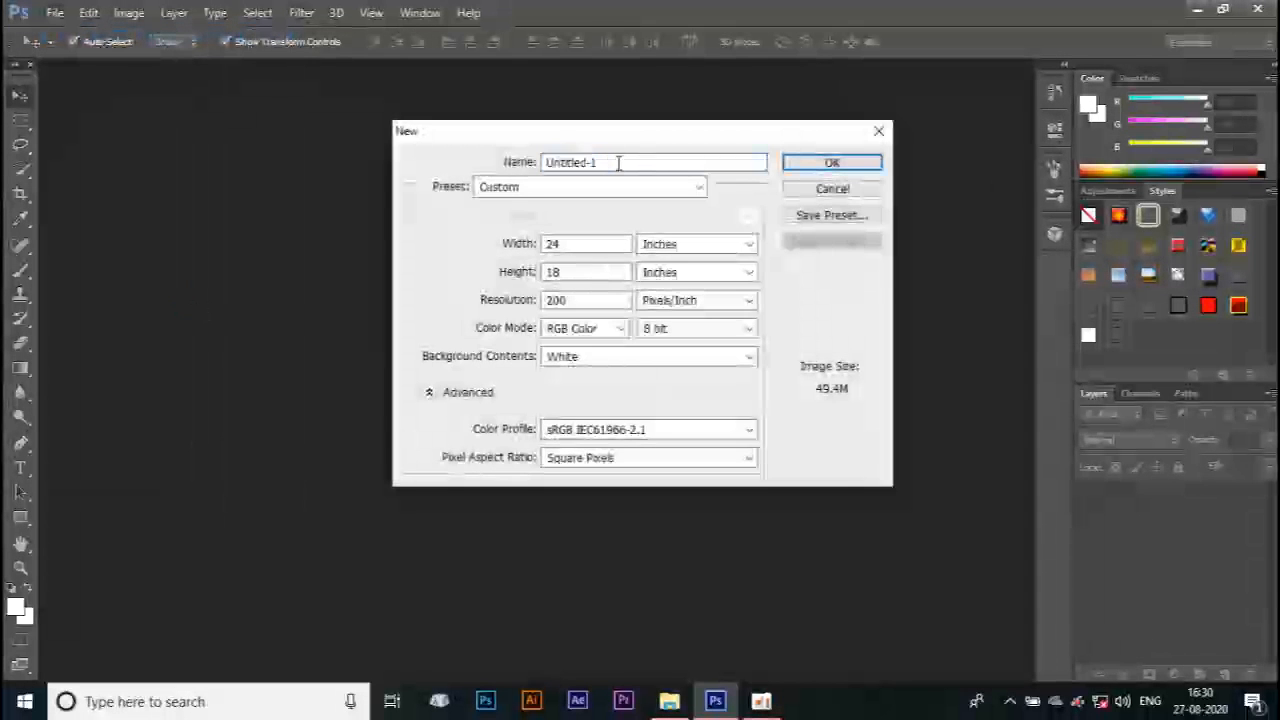
key(BackSpace)
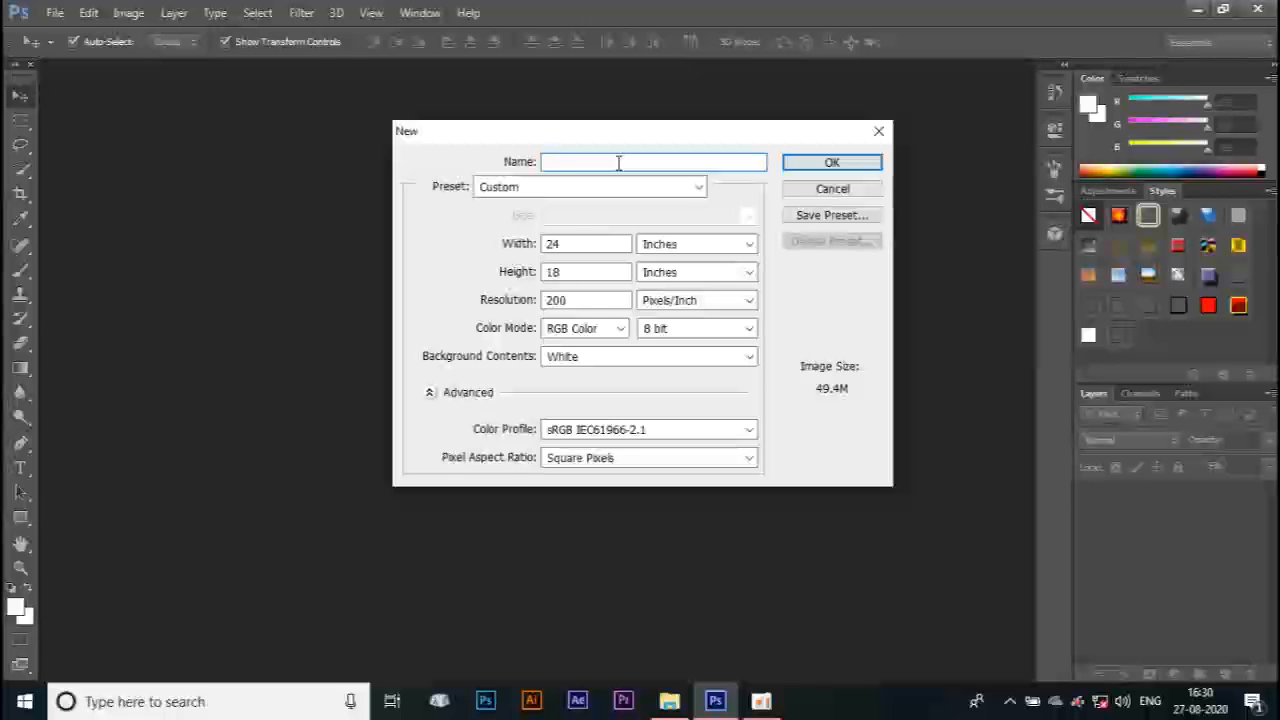
text(guru tutorial)
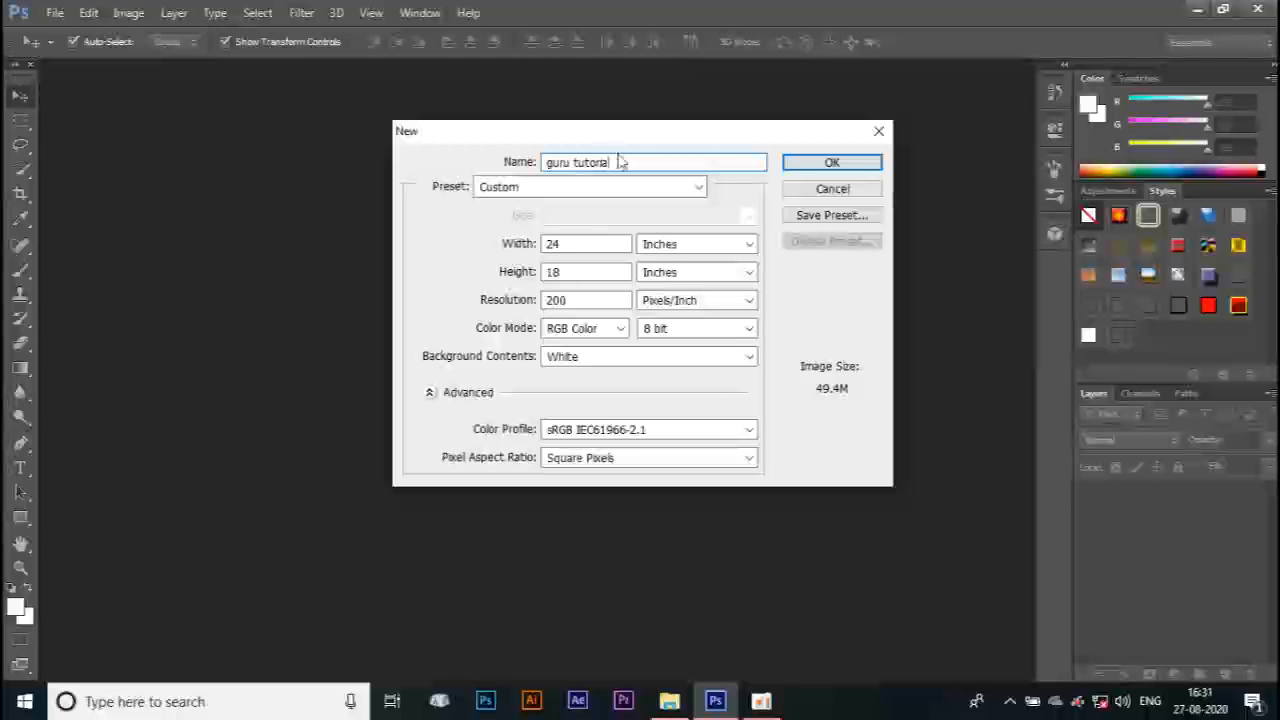
Keep the Custom preset and set the new document's size to 10 inches wide by 5 inches high
click(566, 196)
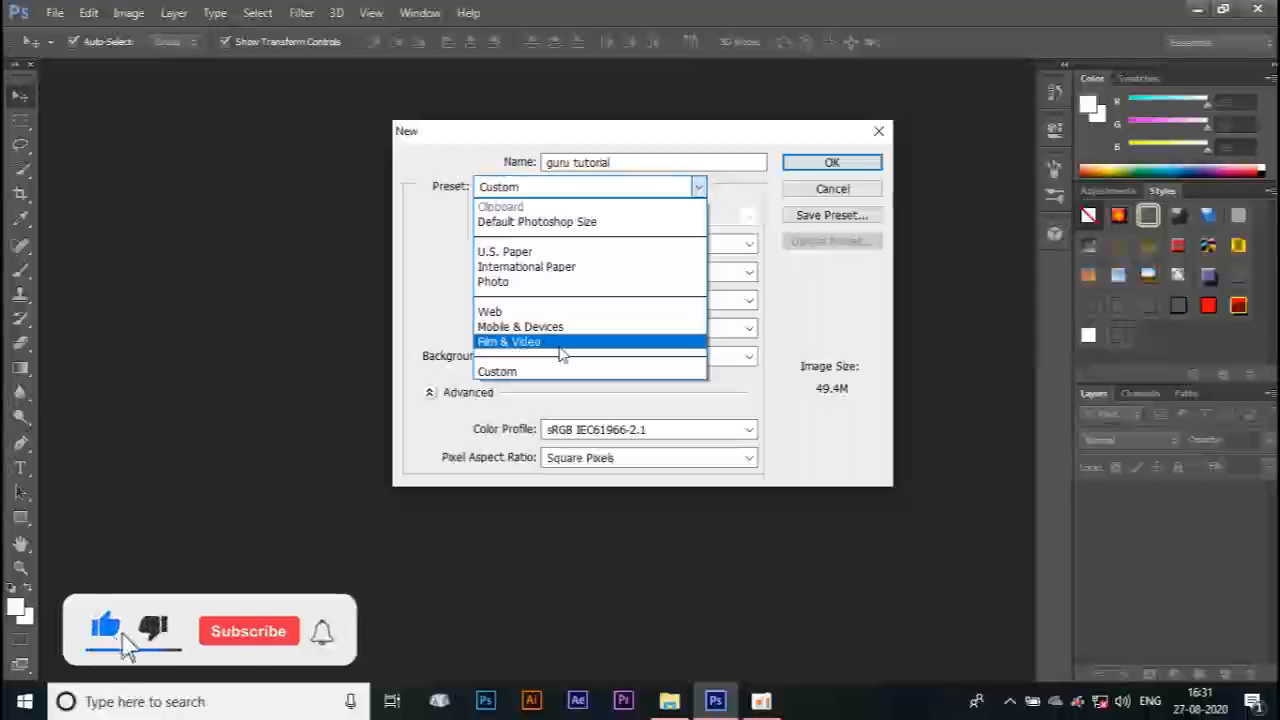
click(514, 196)
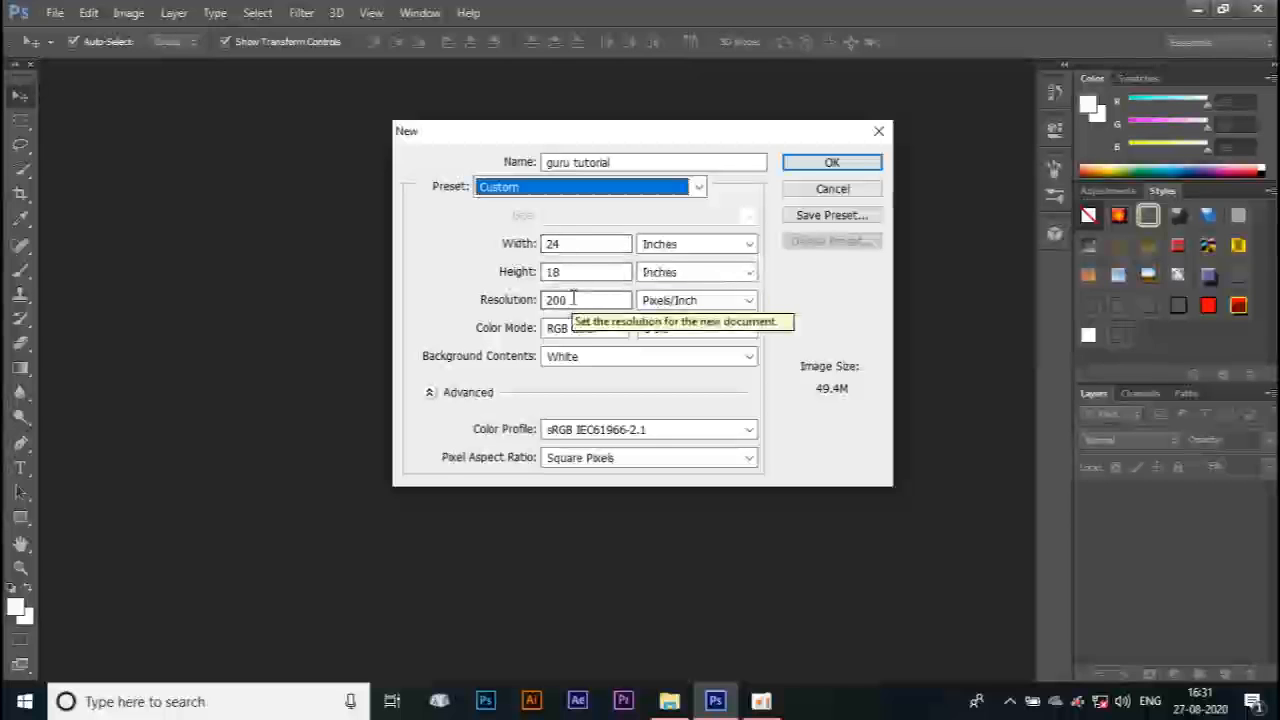
drag(567, 245, 514, 250)
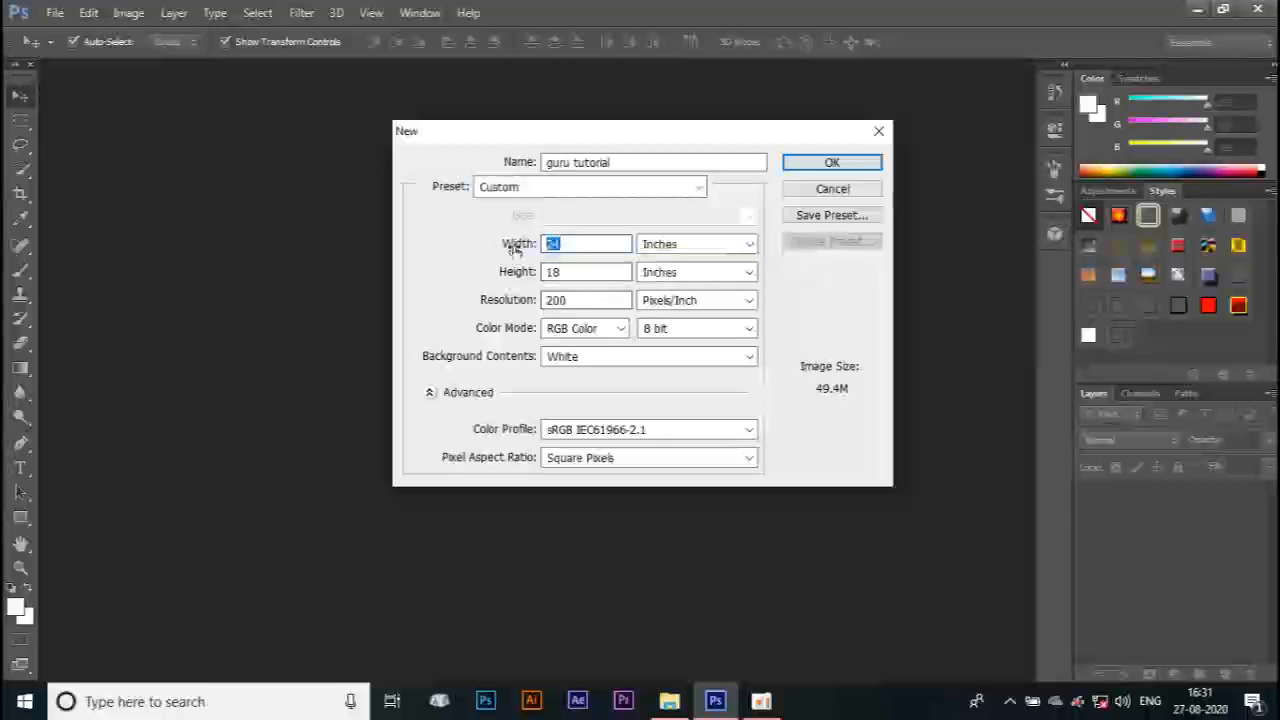
text(10)
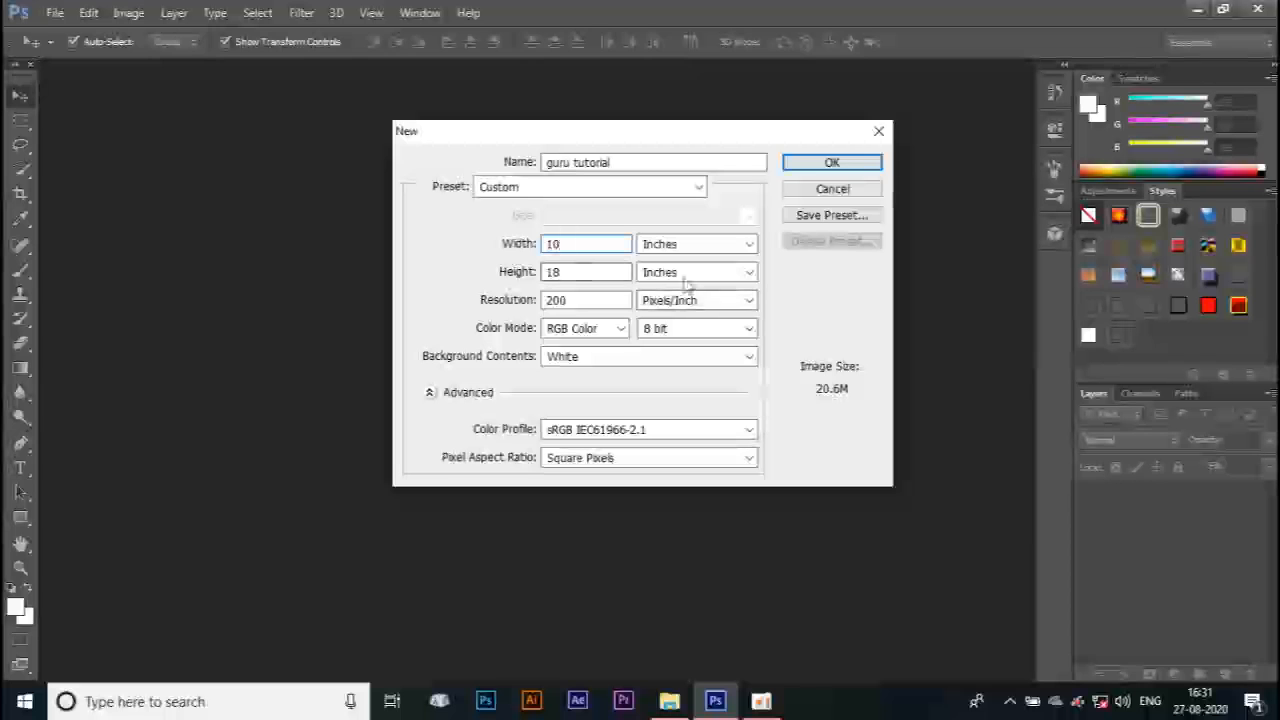
drag(564, 268, 535, 271)
text(5)
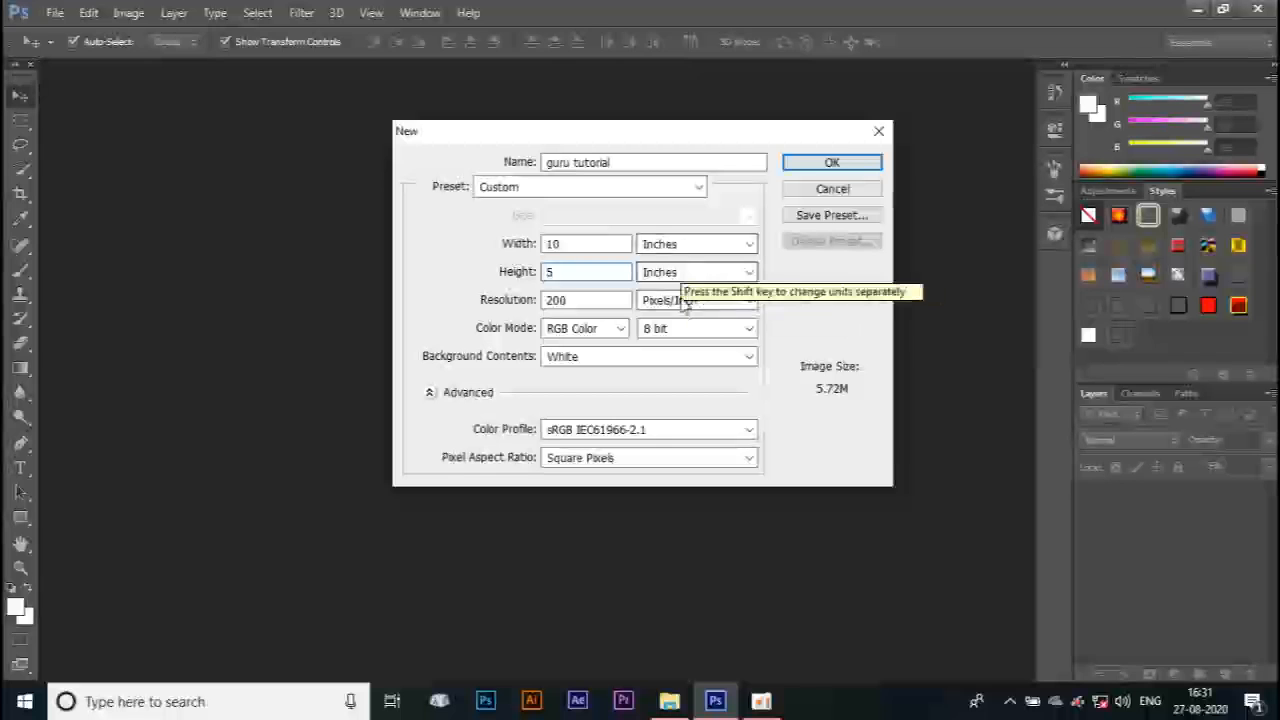
click(688, 245)
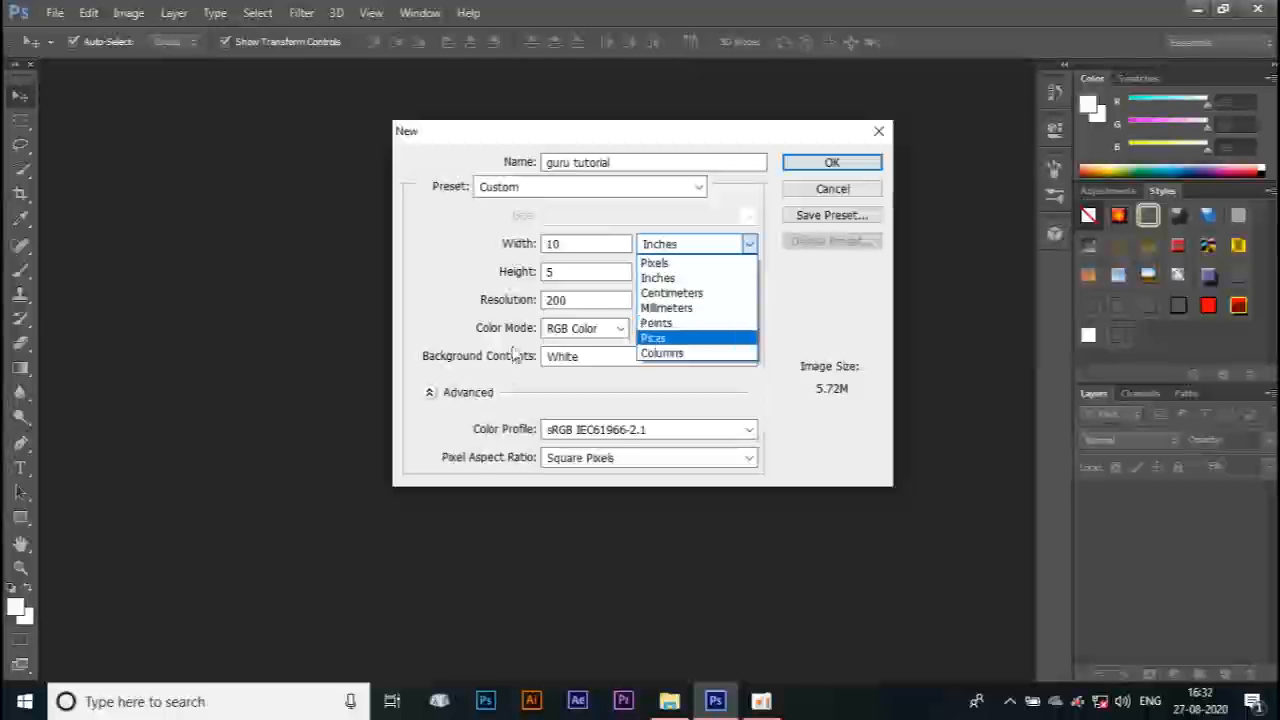
click(587, 338)
Keep RGB Color and the sRGB profile, set the background contents to Transparent, and create the document
click(588, 330)
click(585, 379)
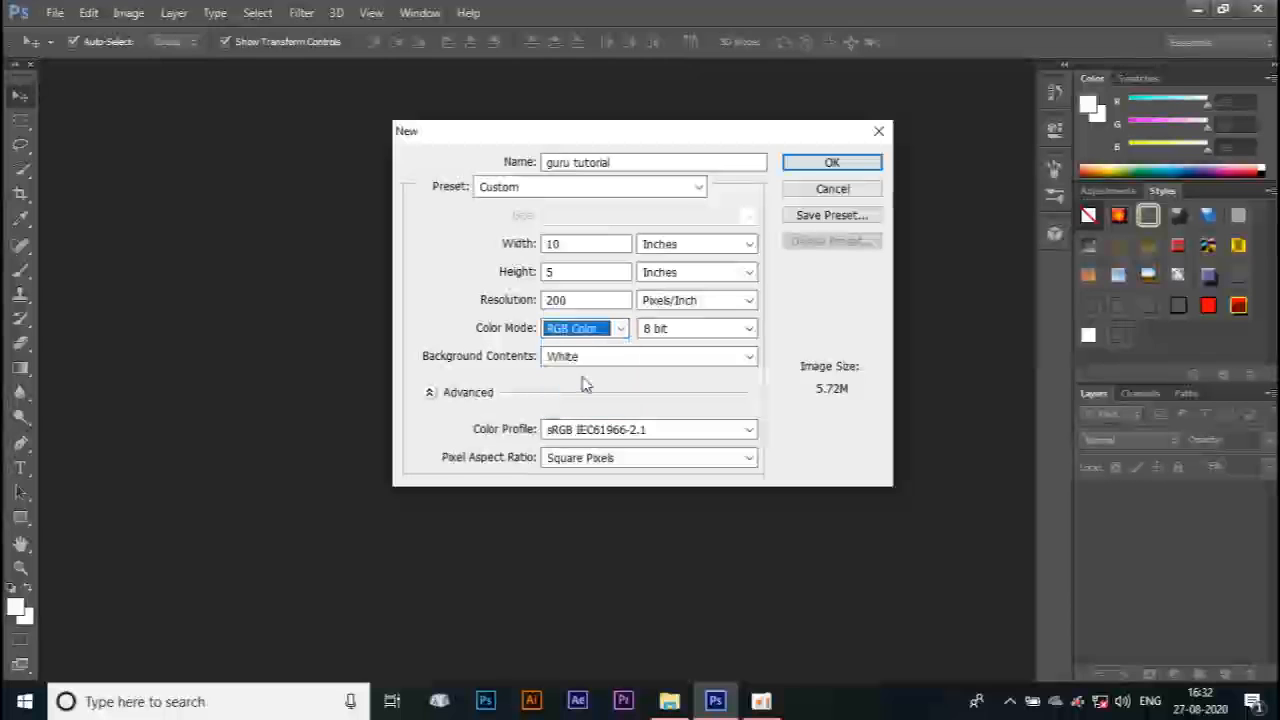
click(572, 432)
click(572, 432)
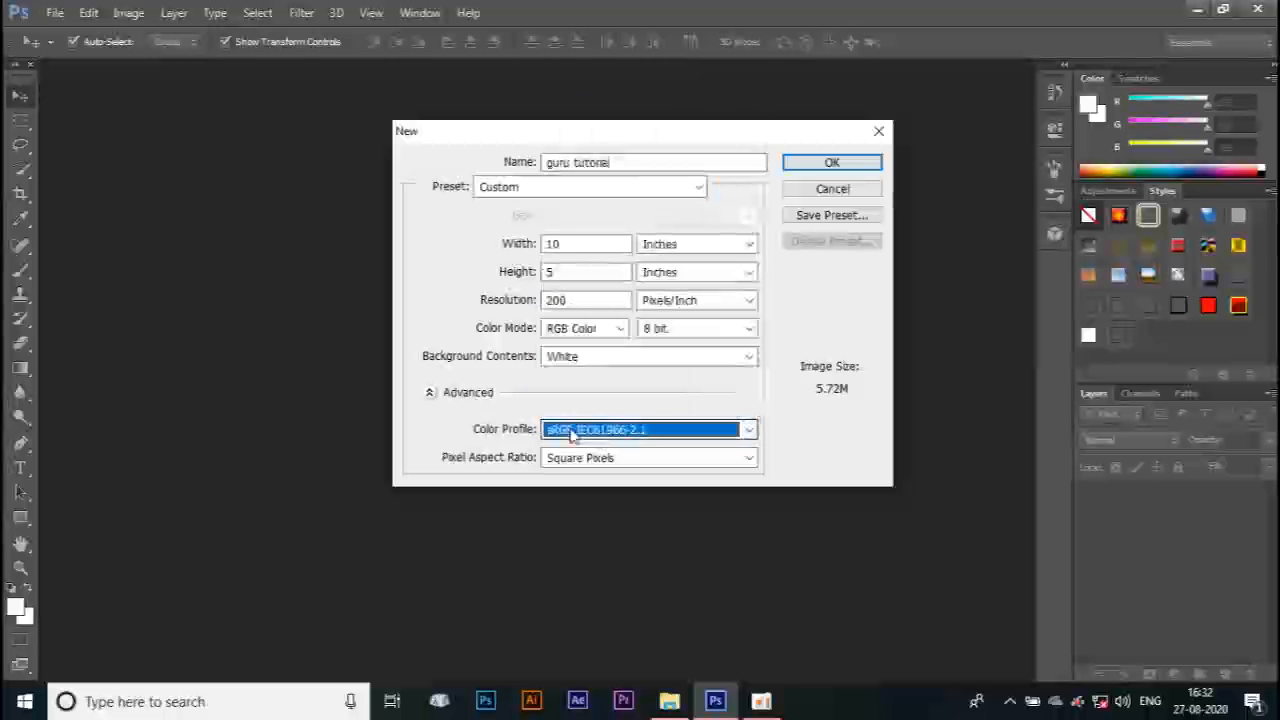
click(584, 360)
click(586, 407)
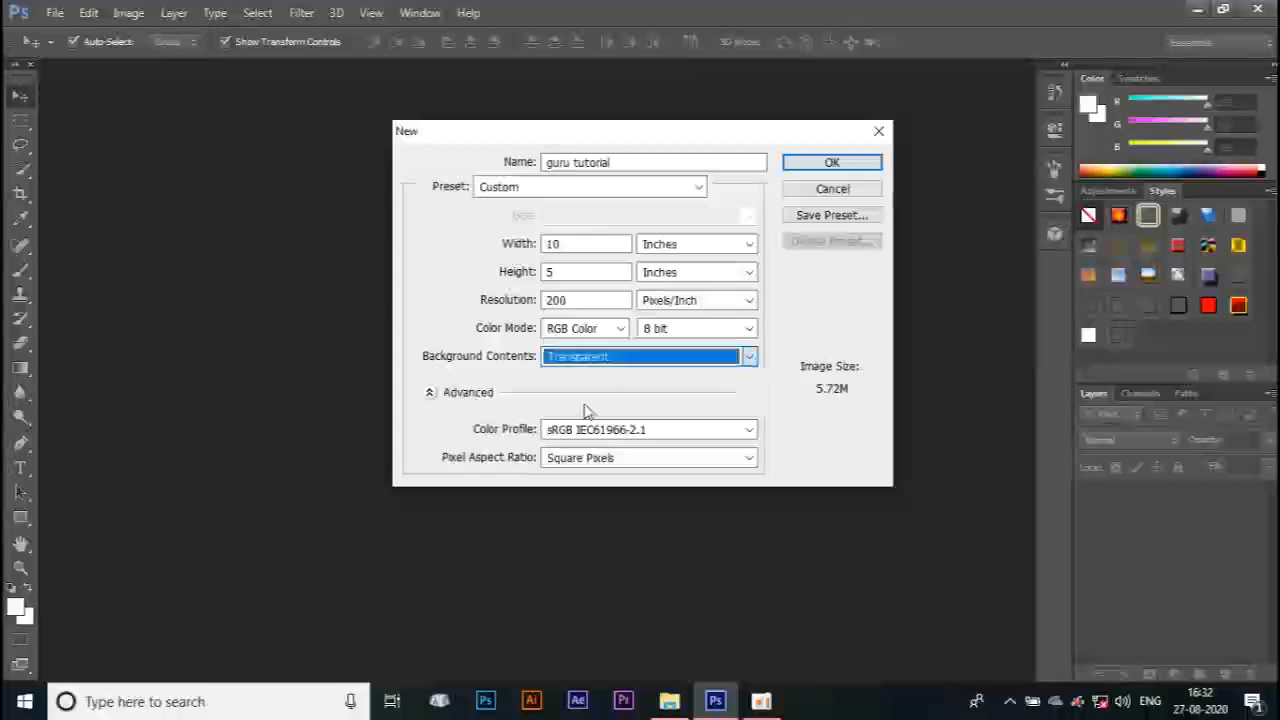
click(832, 163)
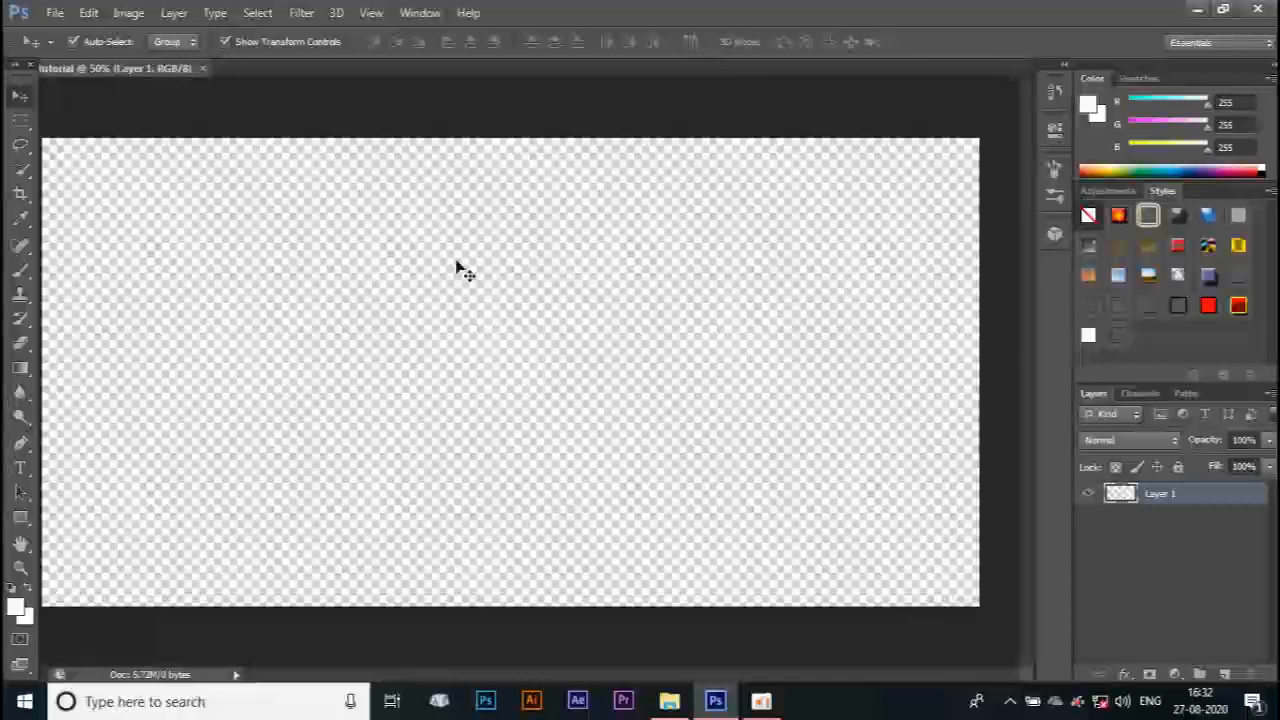
Open the side-by-side portrait photo with the blue shirt from the inshot folder and bring it into the guru tutorial document
click(55, 12)
click(74, 51)
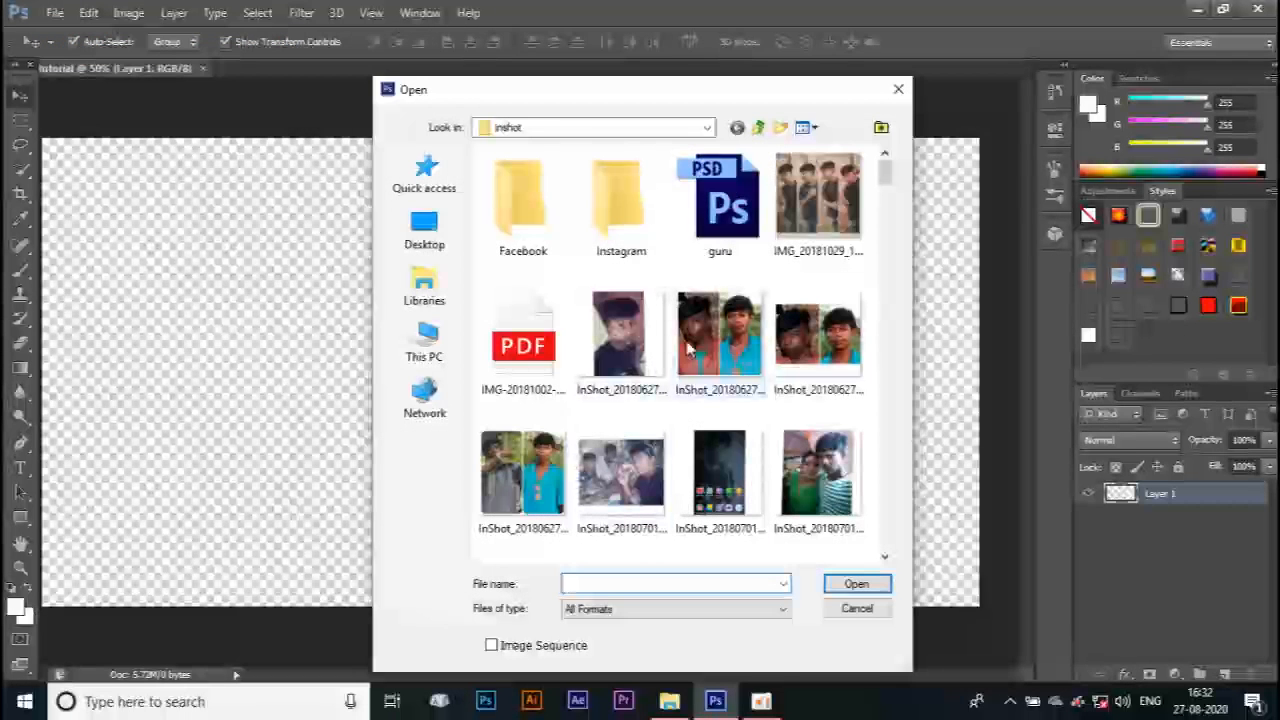
double_click(513, 450)
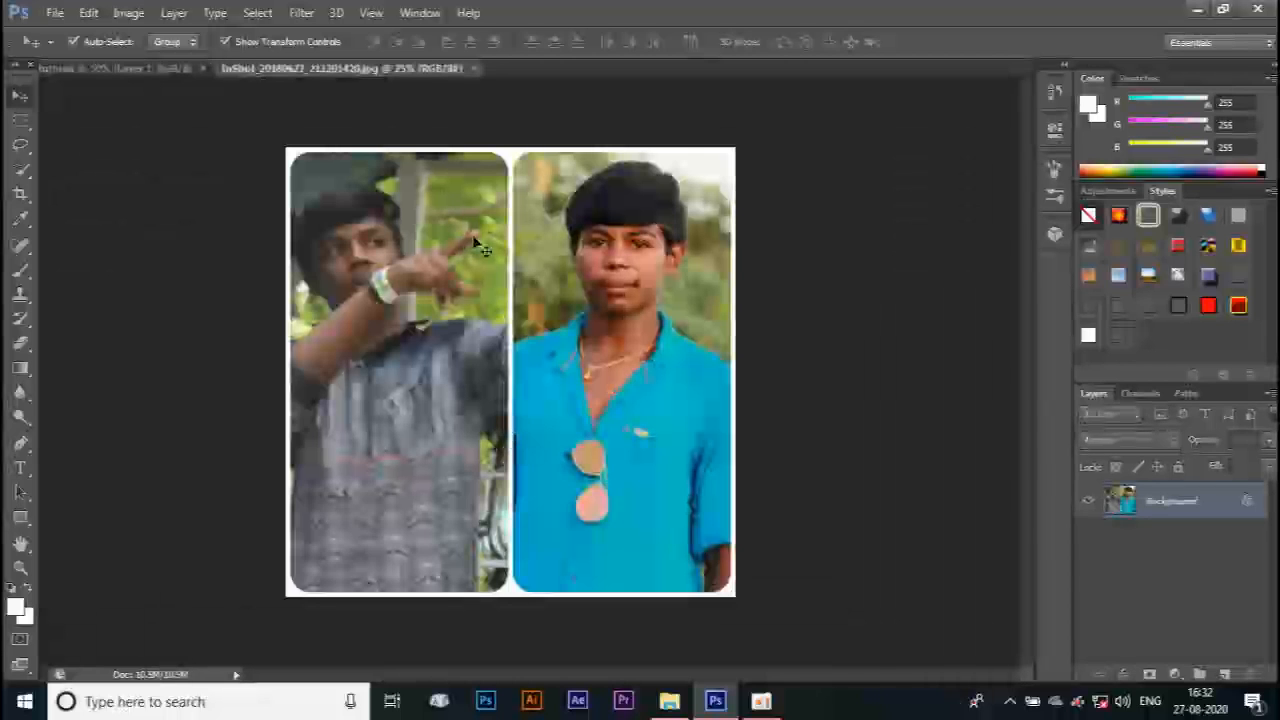
click(134, 72)
drag(147, 94, 457, 392)
drag(127, 180, 174, 217)
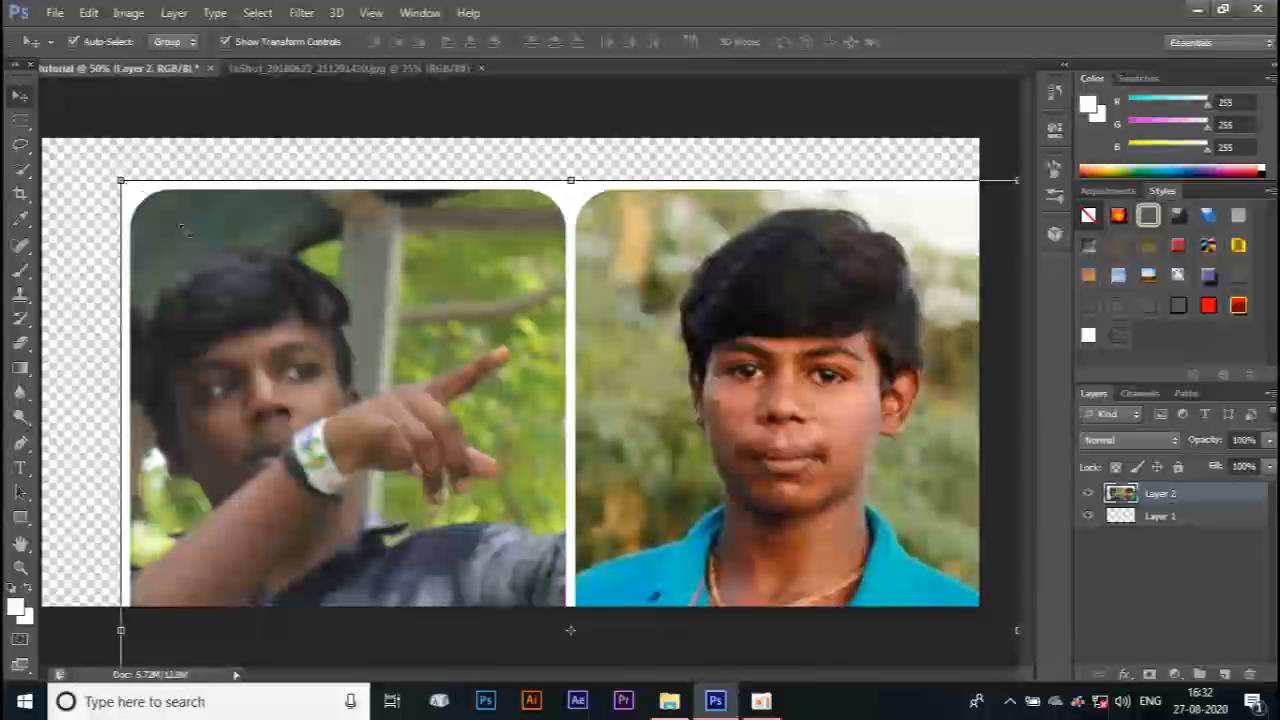
Scale the photo layer to about 33% width and 35% height and place it near the canvas's upper-left corner
drag(120, 181, 324, 139)
drag(413, 188, 398, 149)
drag(521, 114, 521, 202)
drag(712, 205, 427, 230)
drag(338, 370, 306, 296)
drag(254, 152, 254, 177)
drag(270, 259, 375, 315)
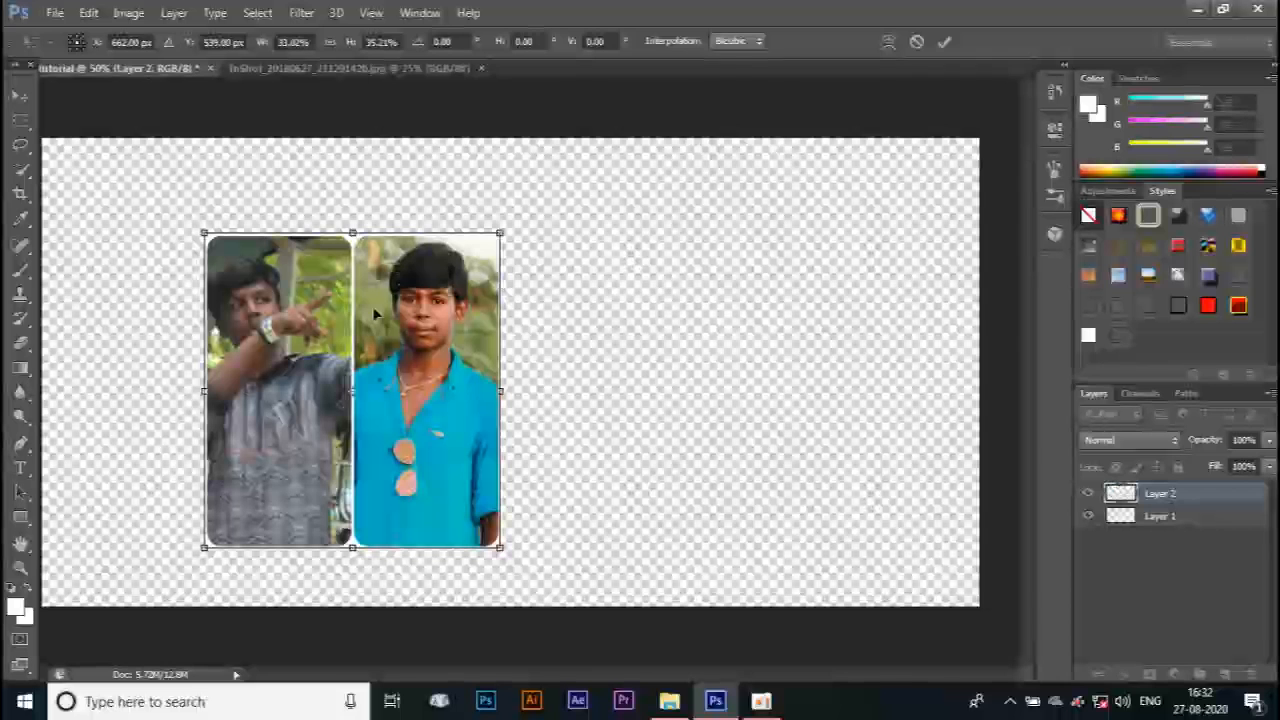
key(Return)
drag(302, 331, 218, 290)
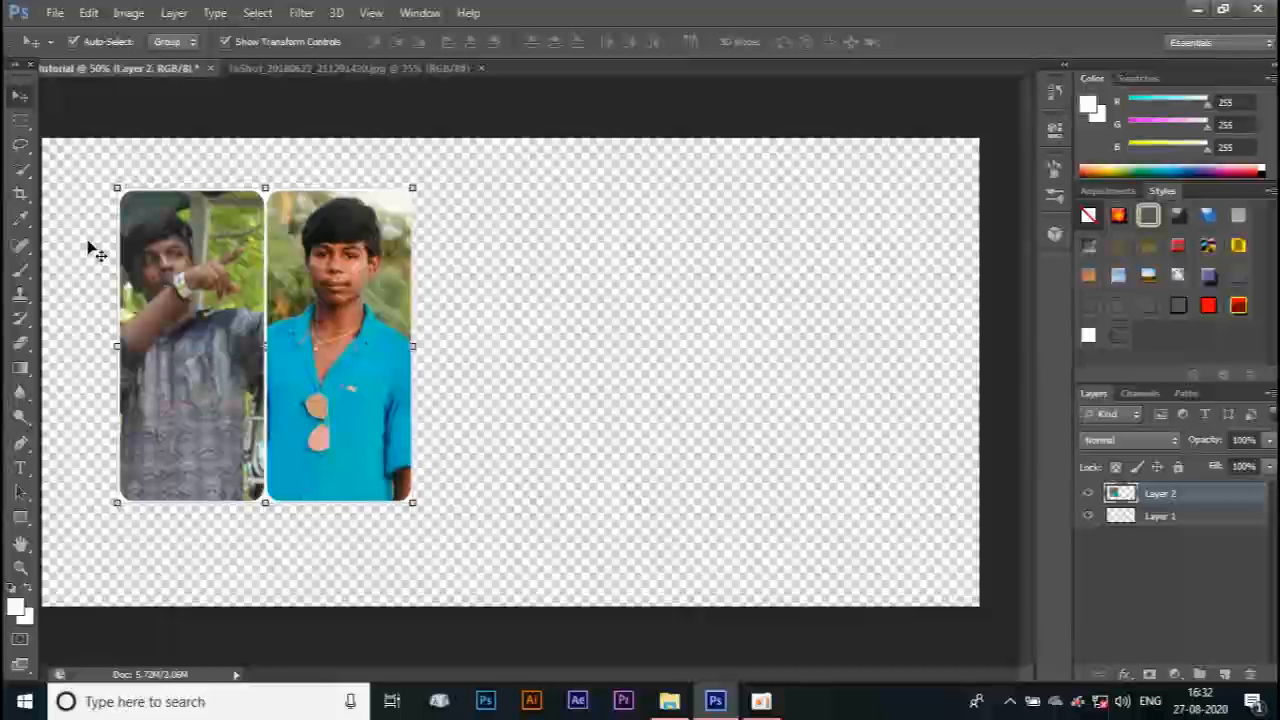
Start saving the composition under the name "guru tutorial" and set its file format to JPEG
click(55, 13)
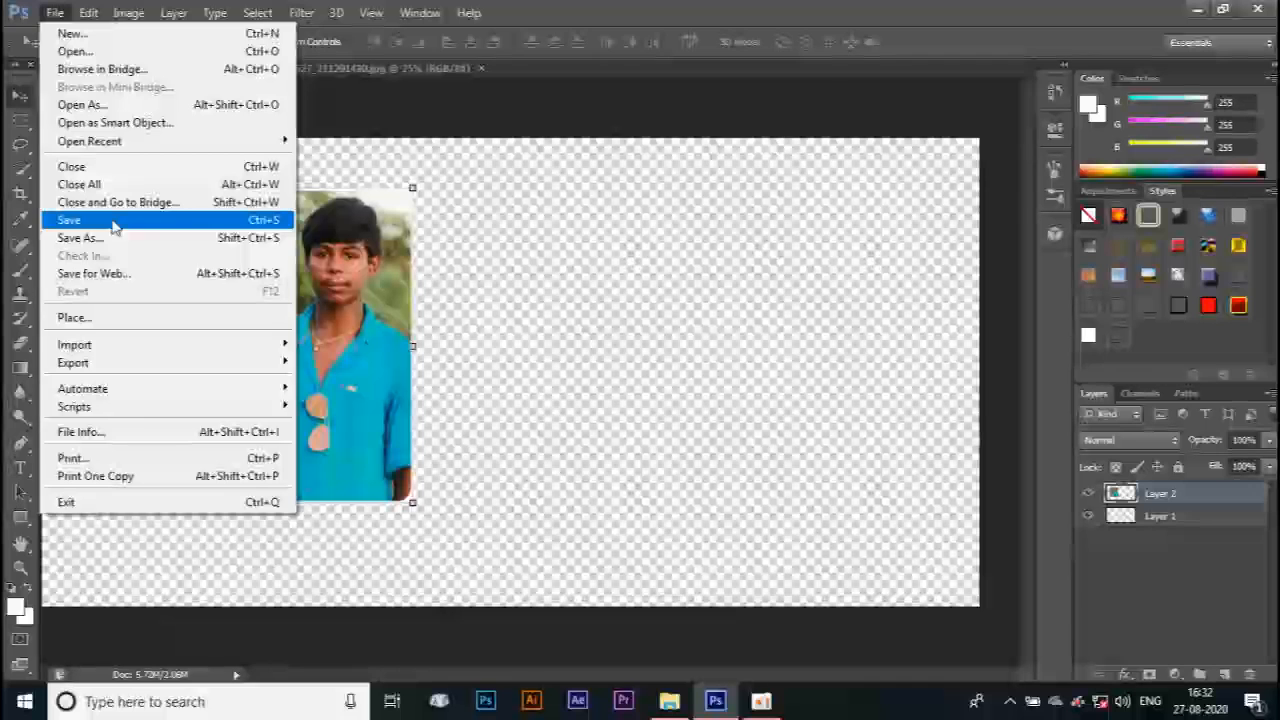
click(113, 222)
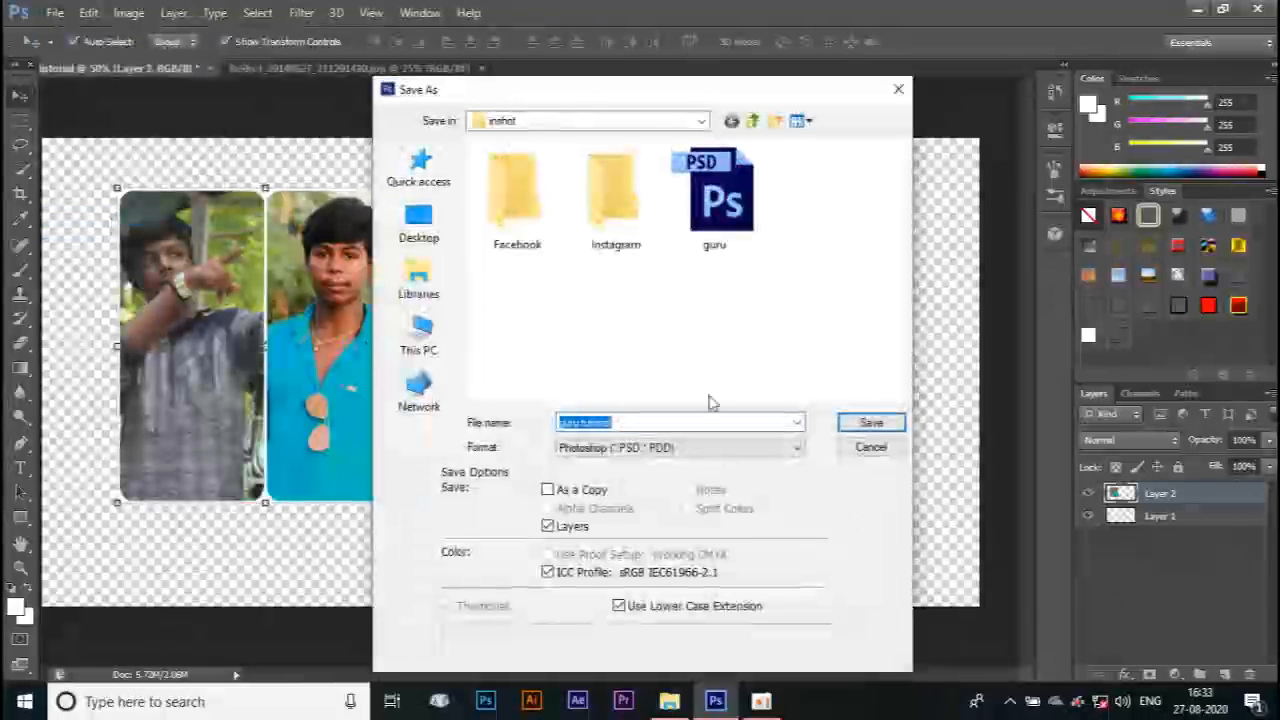
click(641, 422)
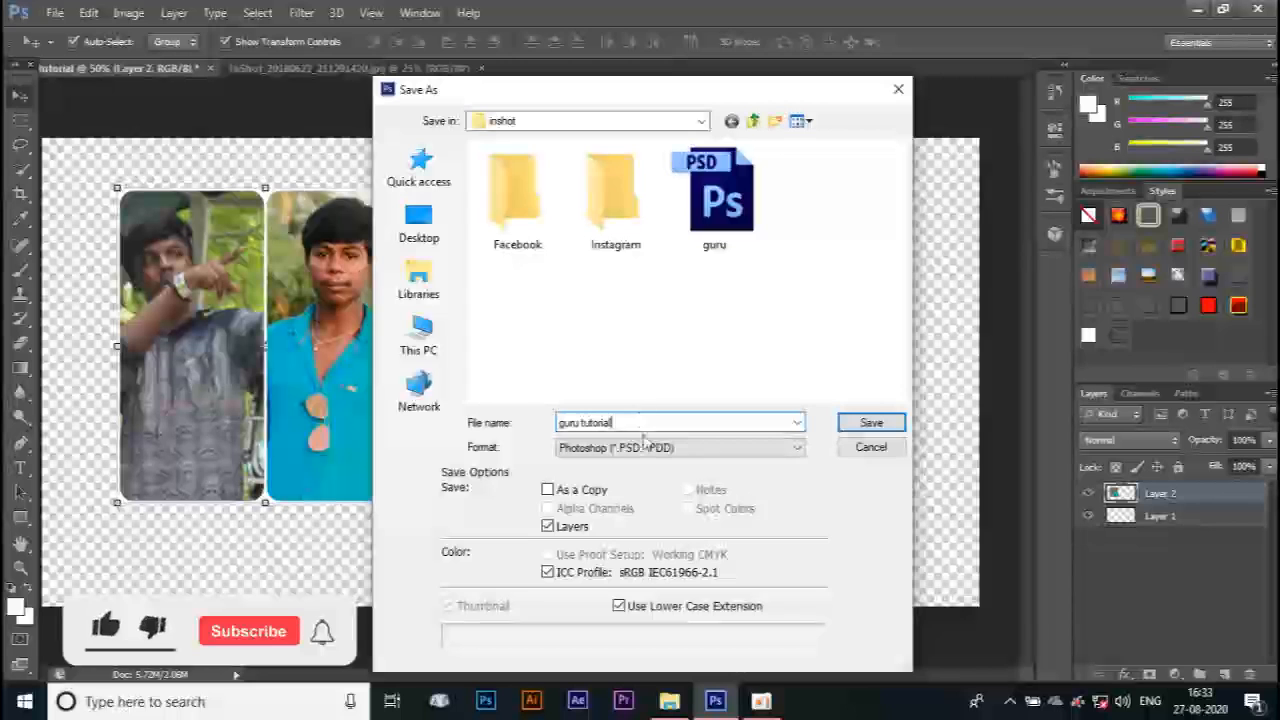
click(654, 448)
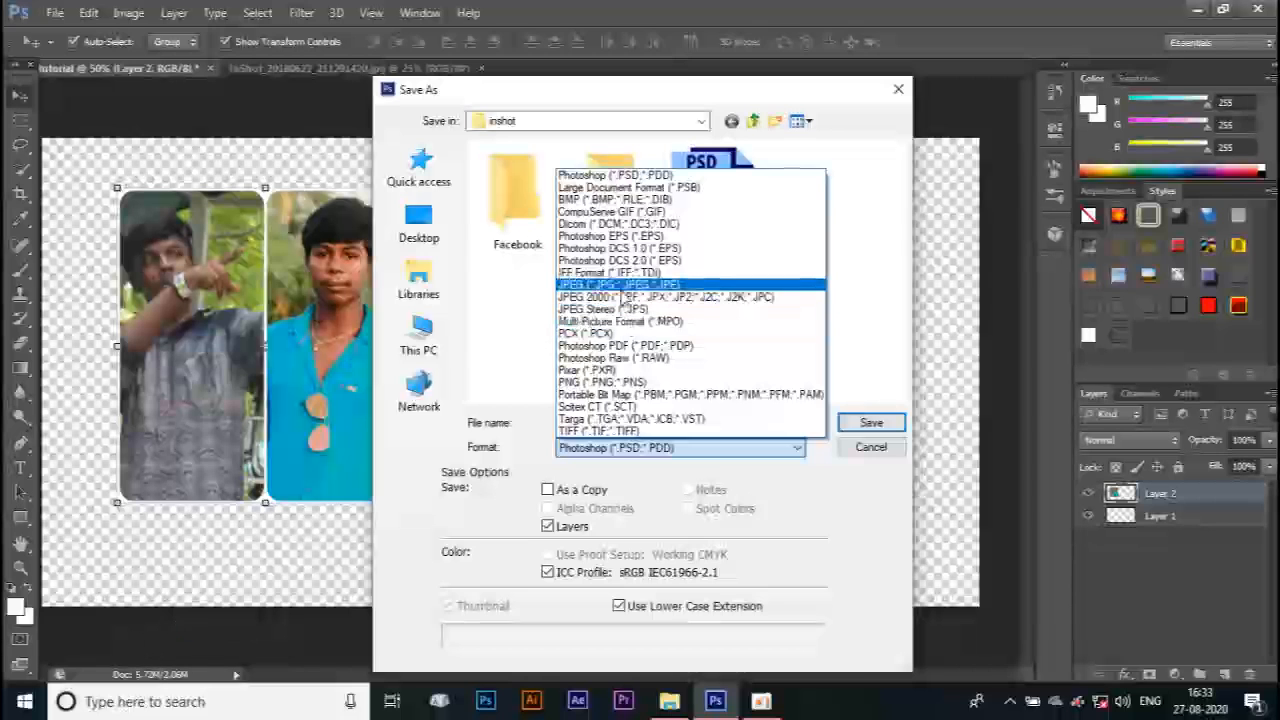
click(762, 382)
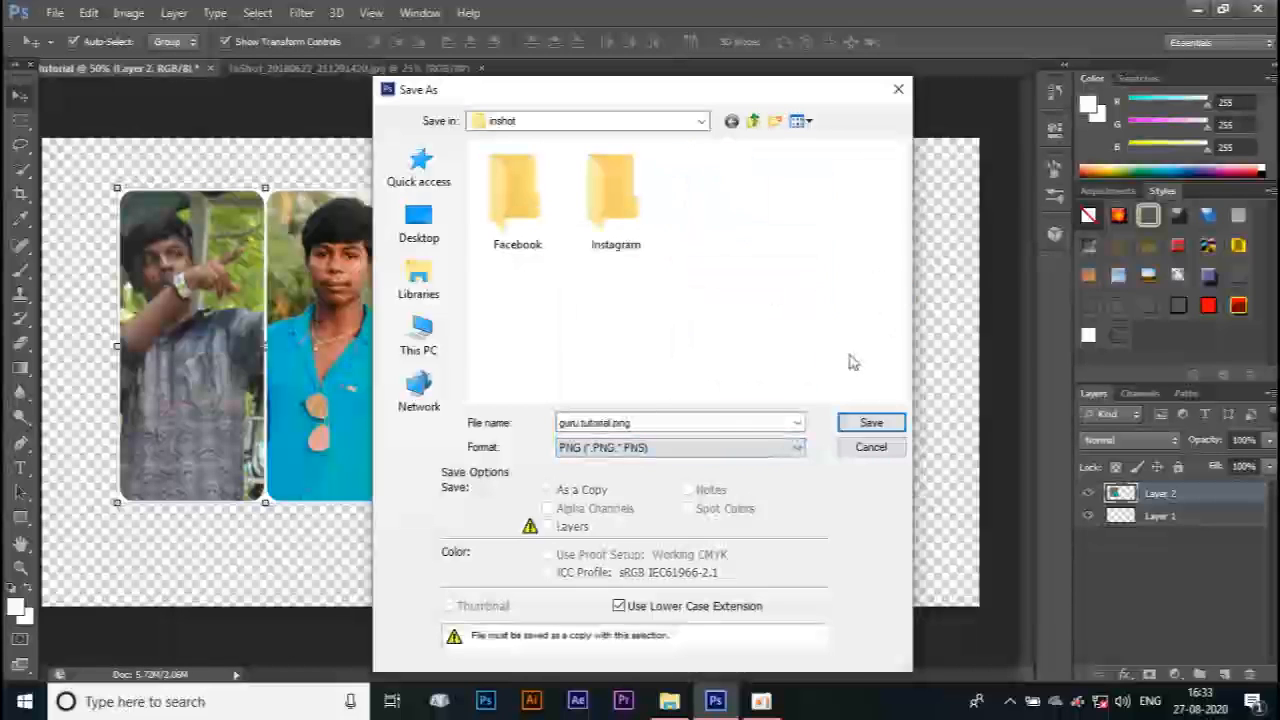
click(700, 447)
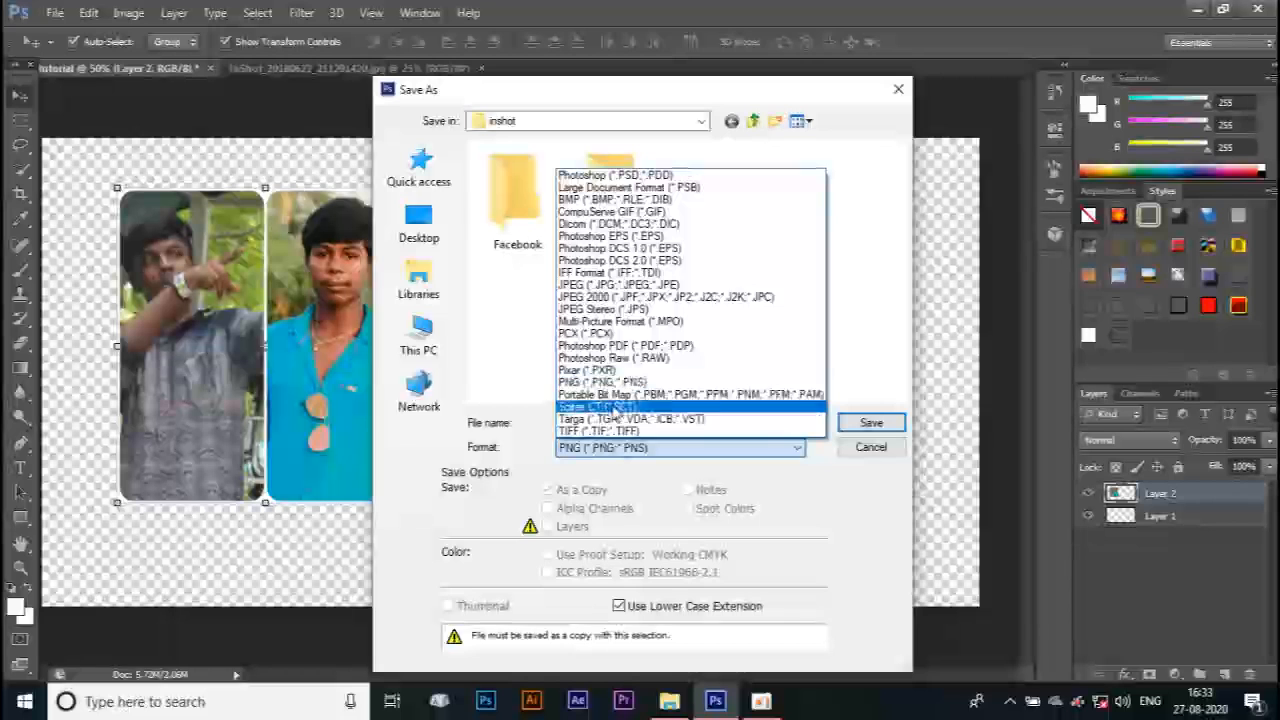
click(615, 286)
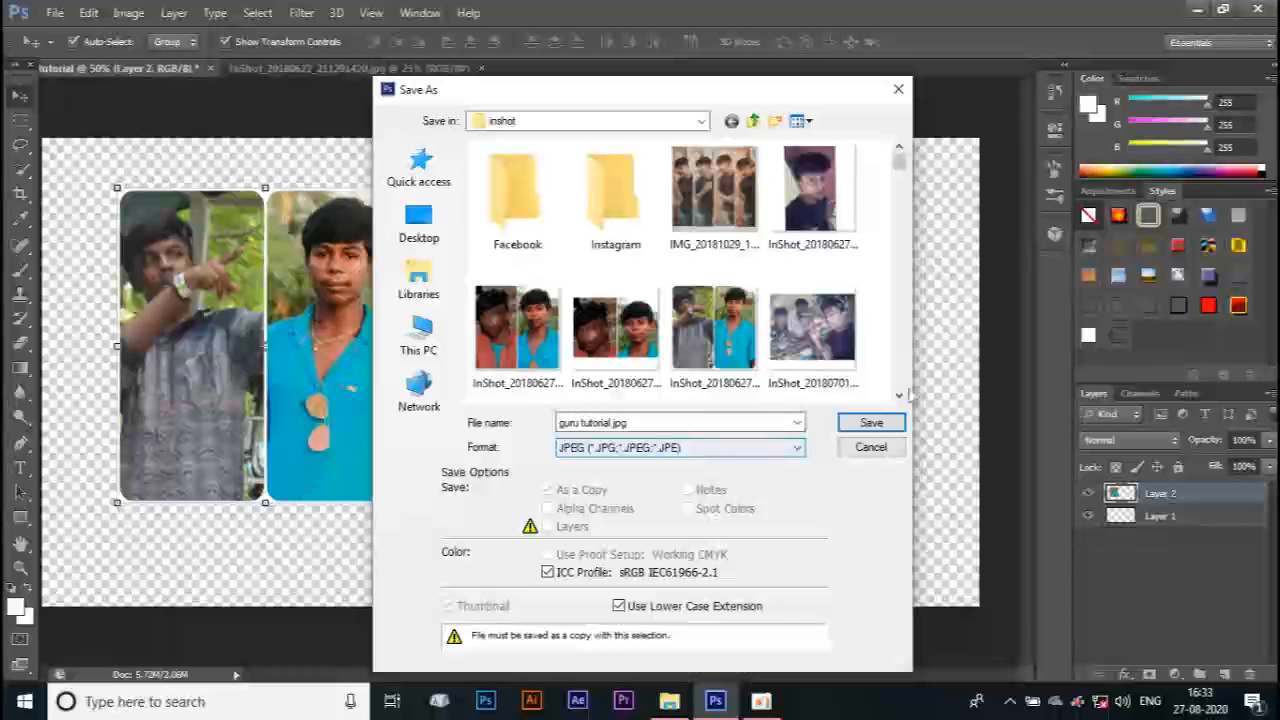
Save the JPEG file in the Pictures folder of This PC
click(443, 340)
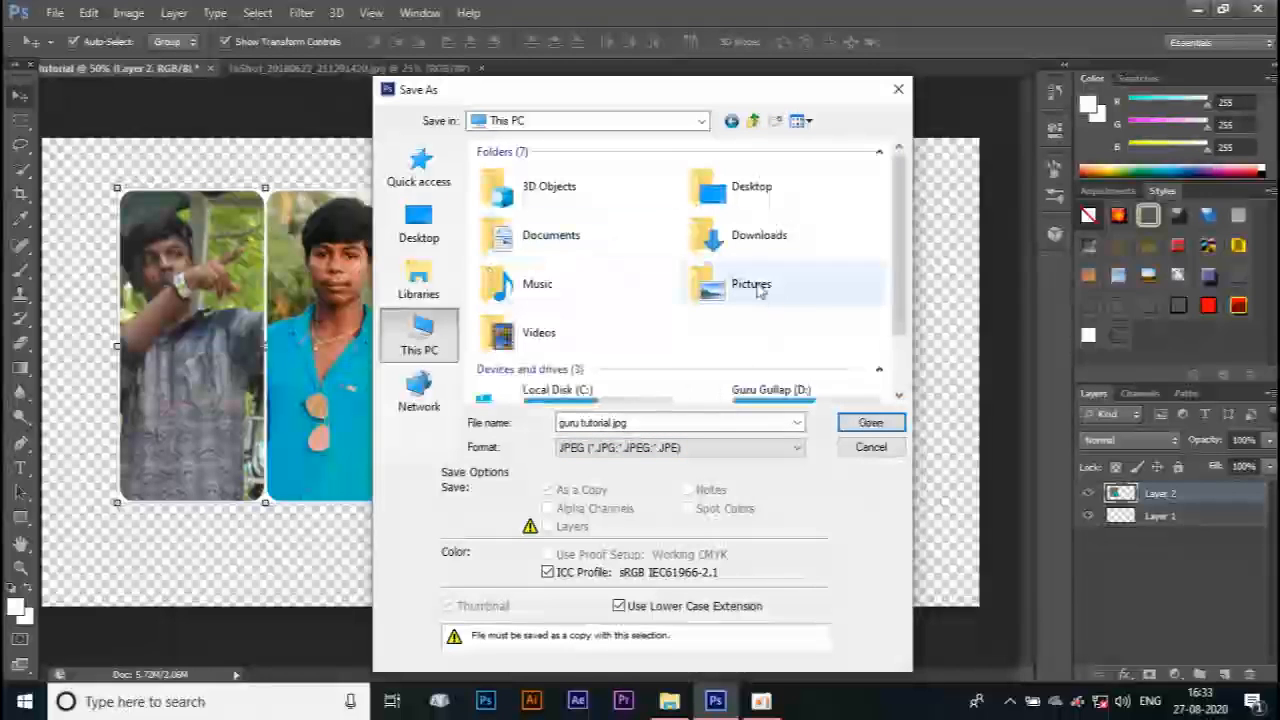
double_click(758, 289)
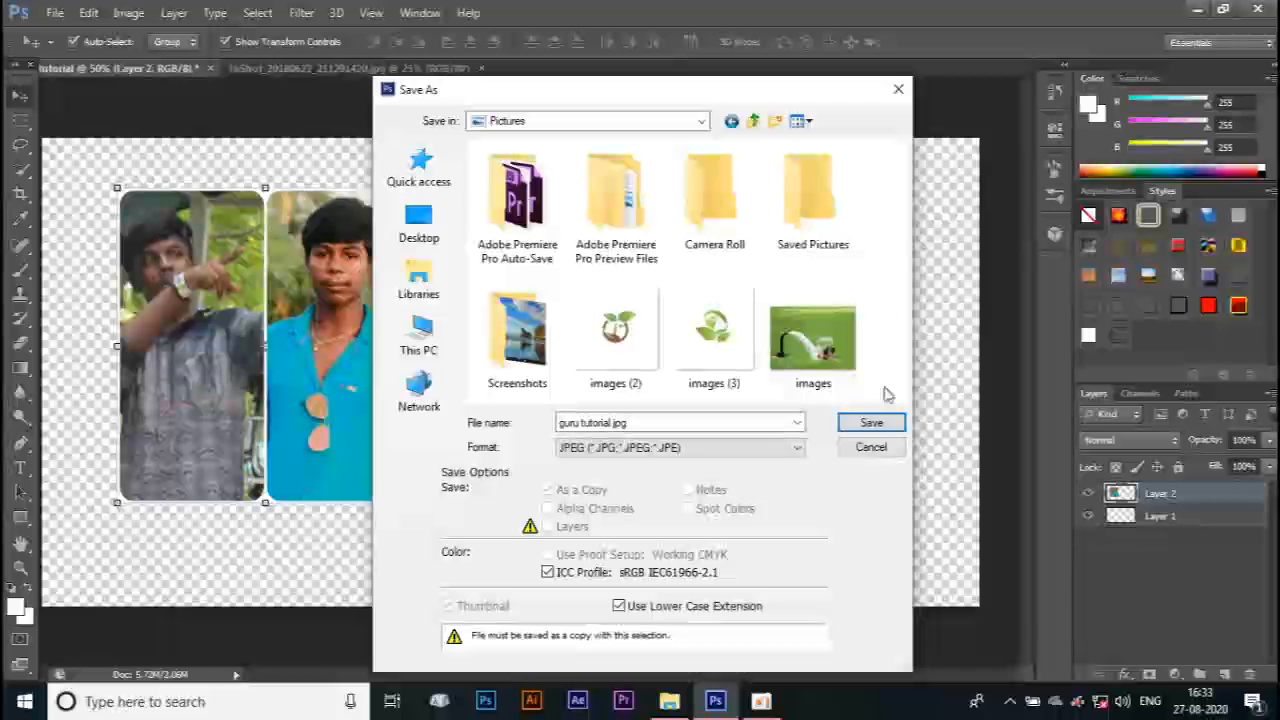
click(872, 422)
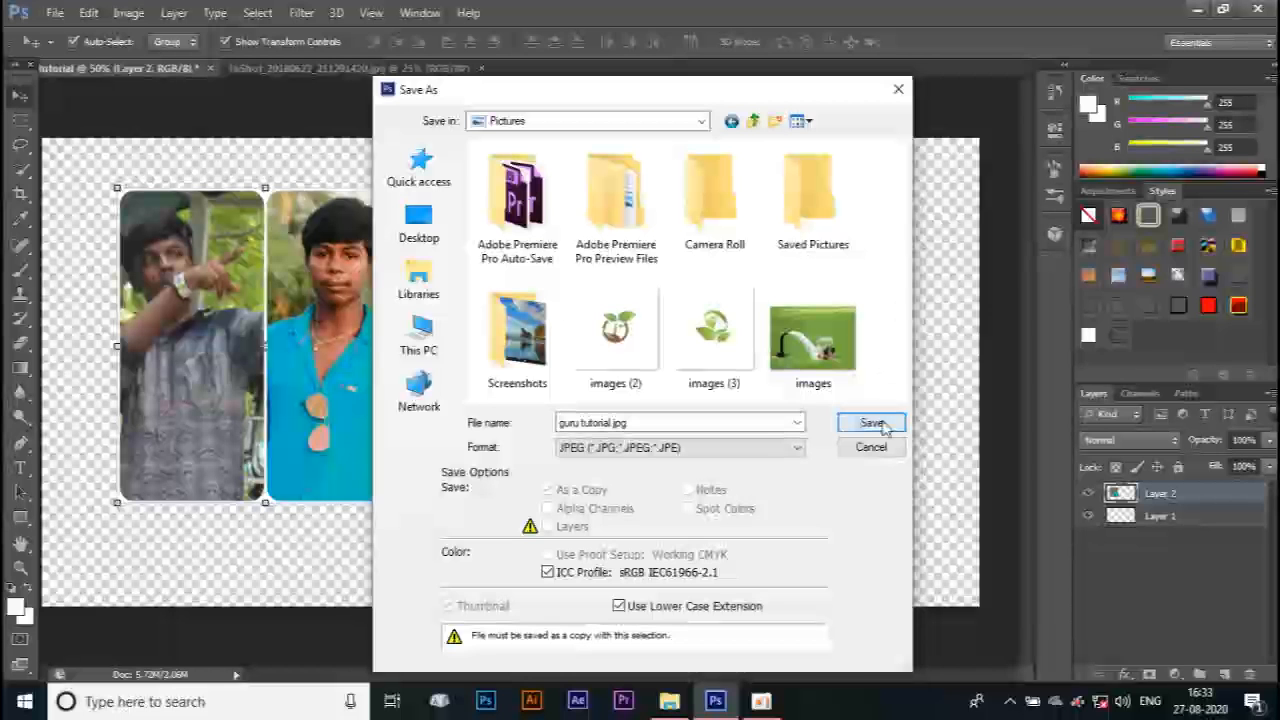
click(758, 174)
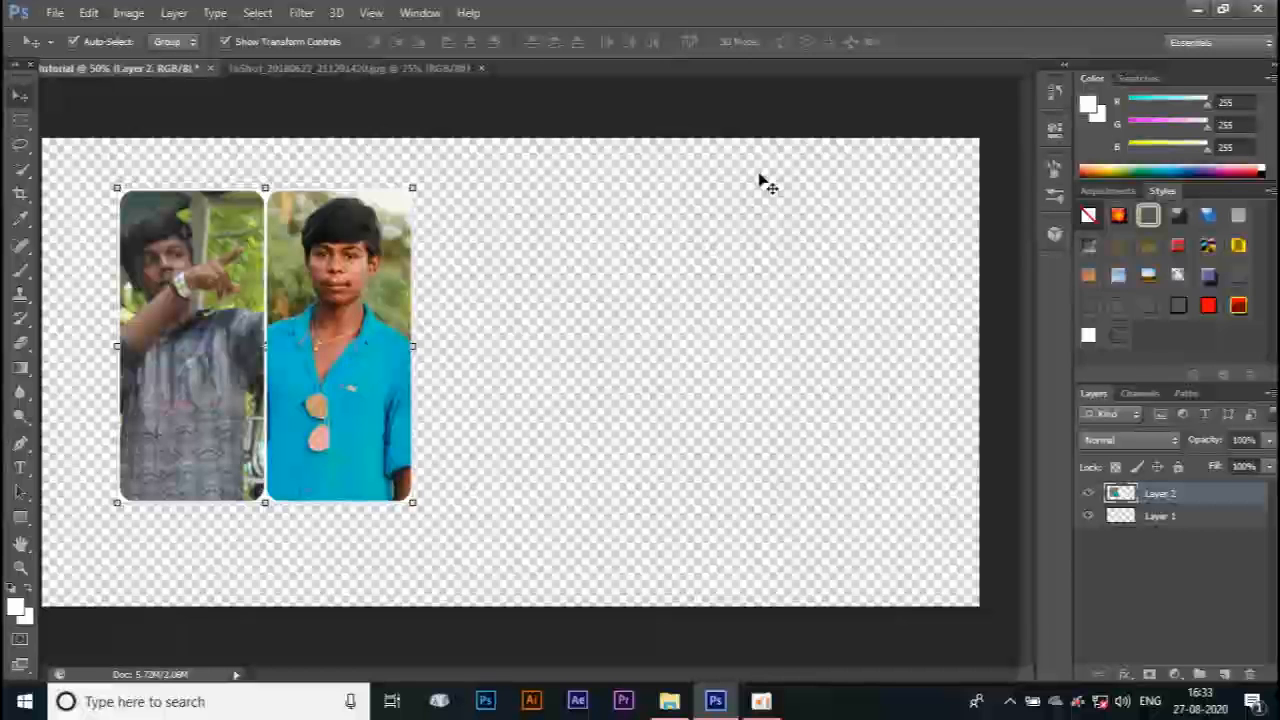
Browse the Pictures library for files to open and preview the saved guru tutorial image without opening it in the editor
click(53, 14)
click(60, 48)
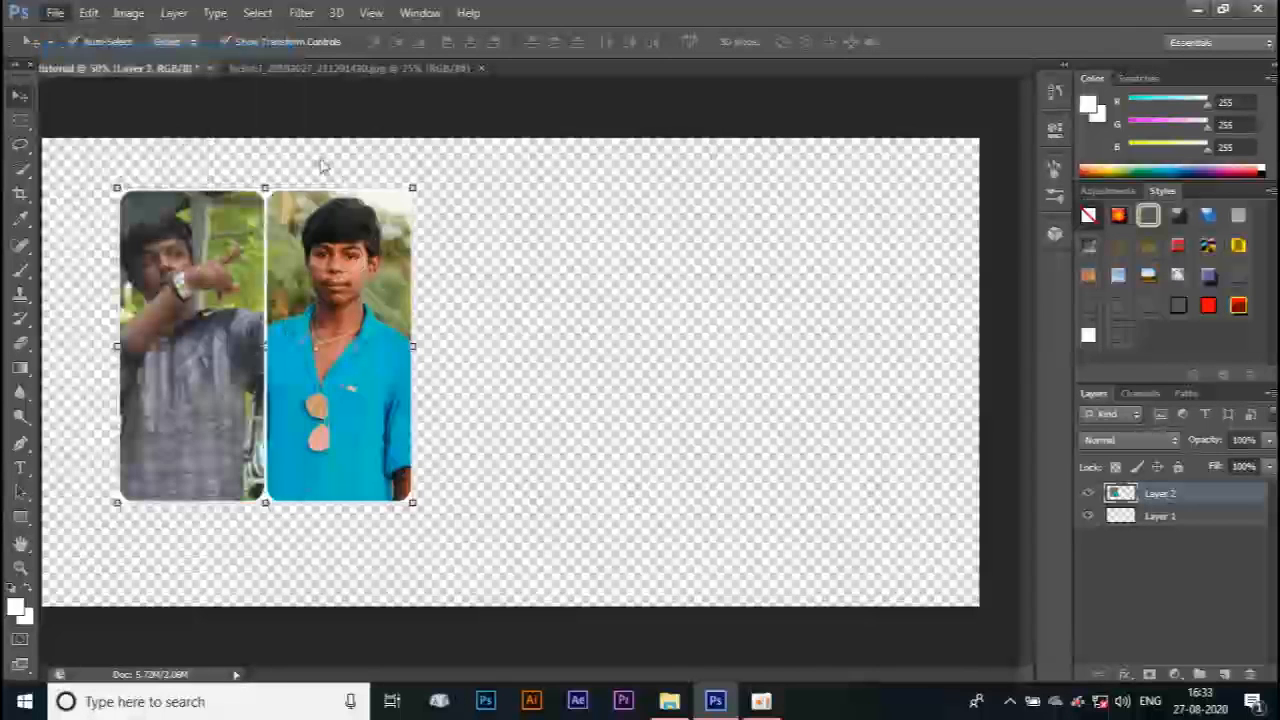
click(425, 300)
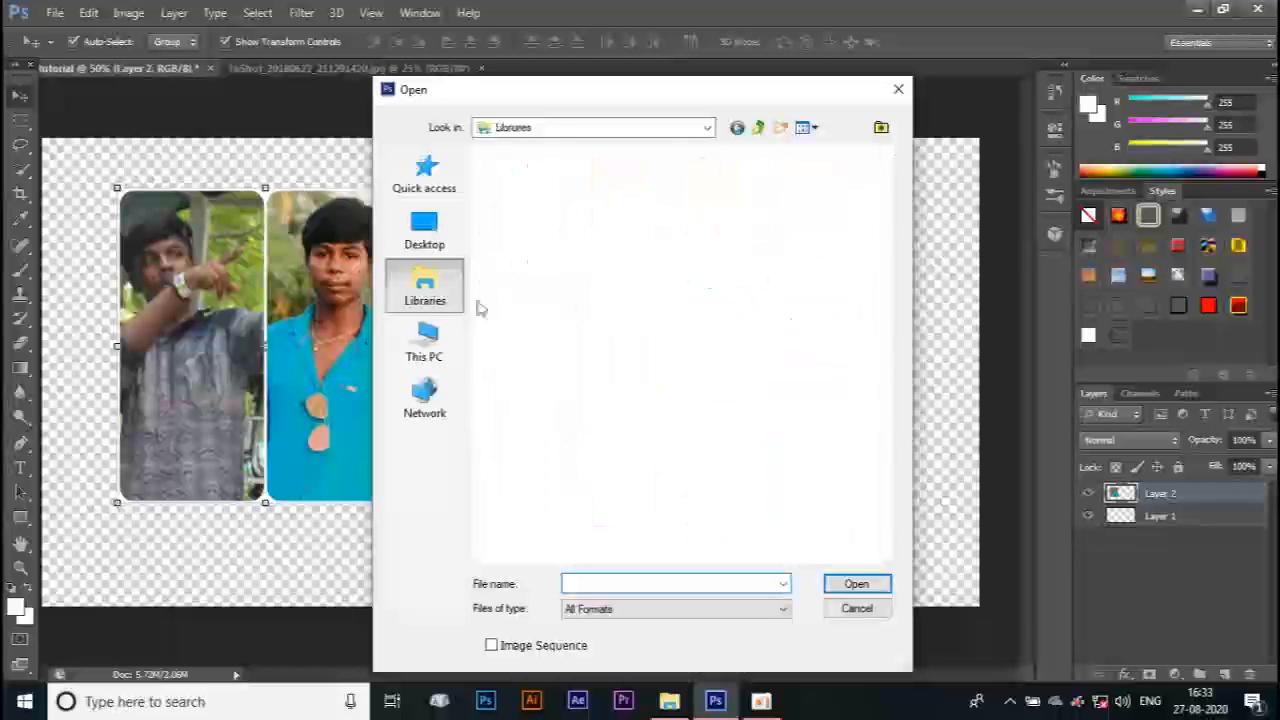
double_click(745, 222)
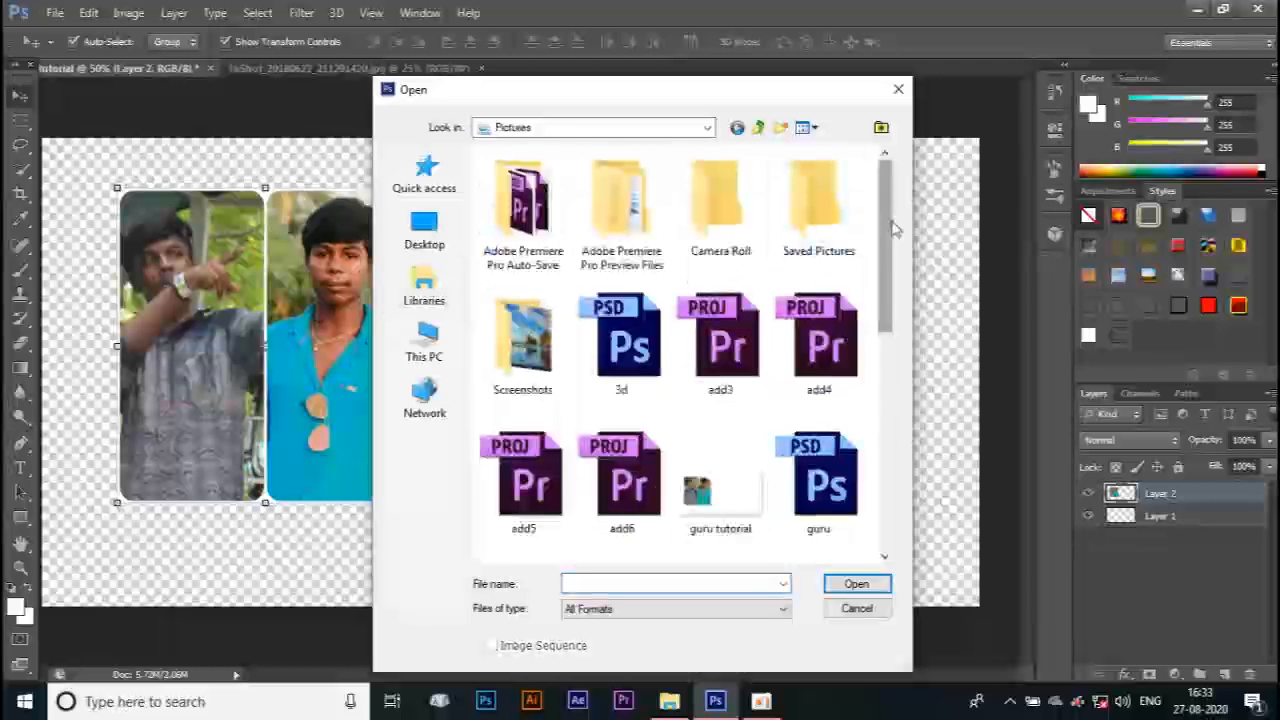
scroll(888, 268, down, 1)
scroll(890, 268, down, 1)
click(712, 350)
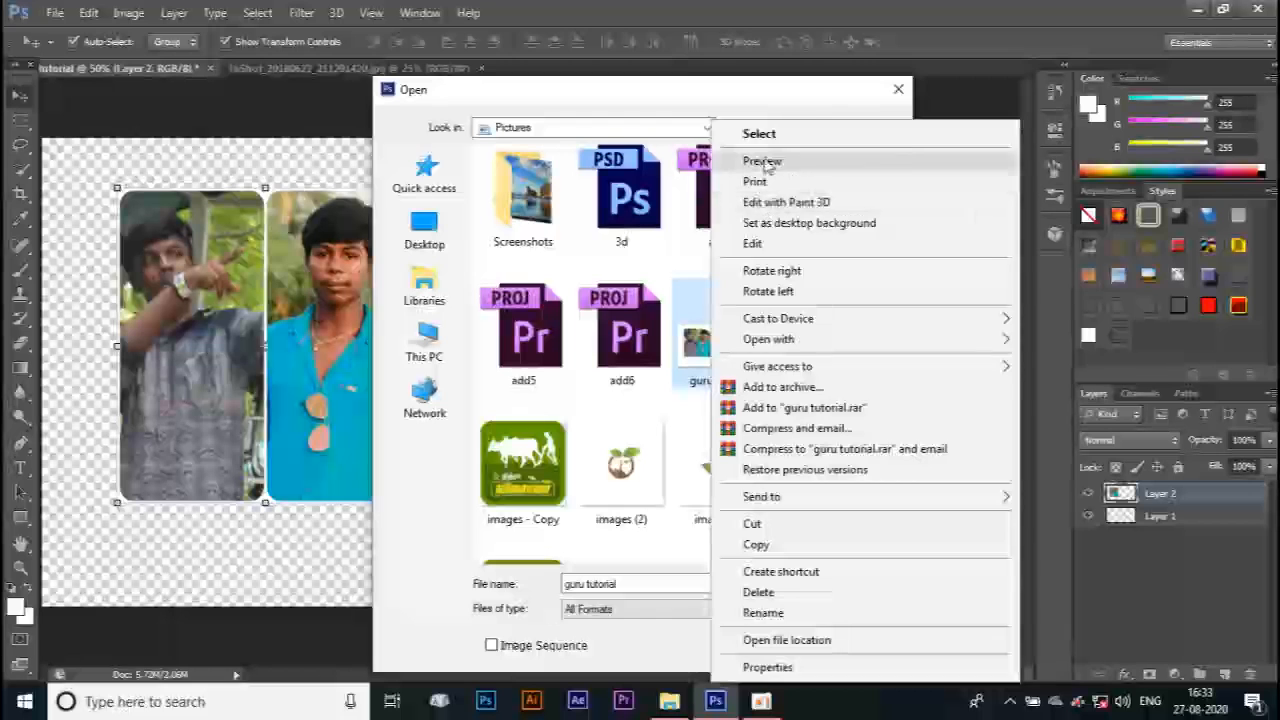
click(766, 168)
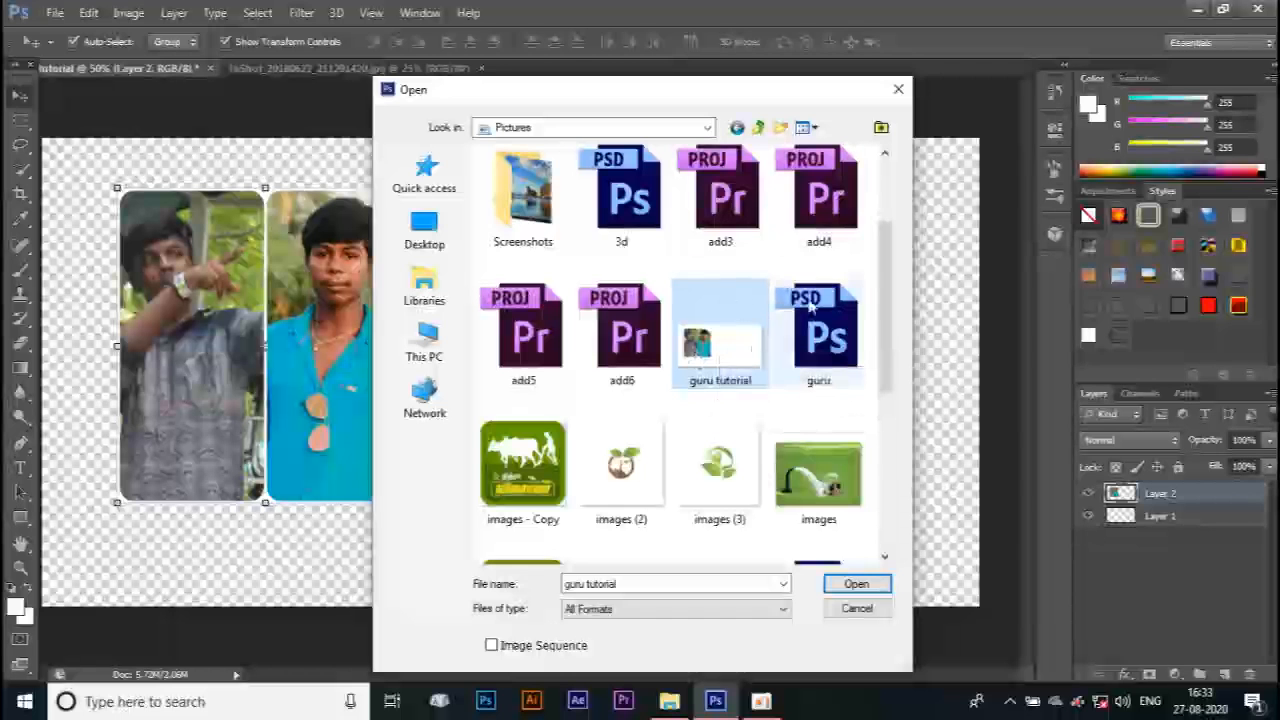
scroll(865, 265, down, 2)
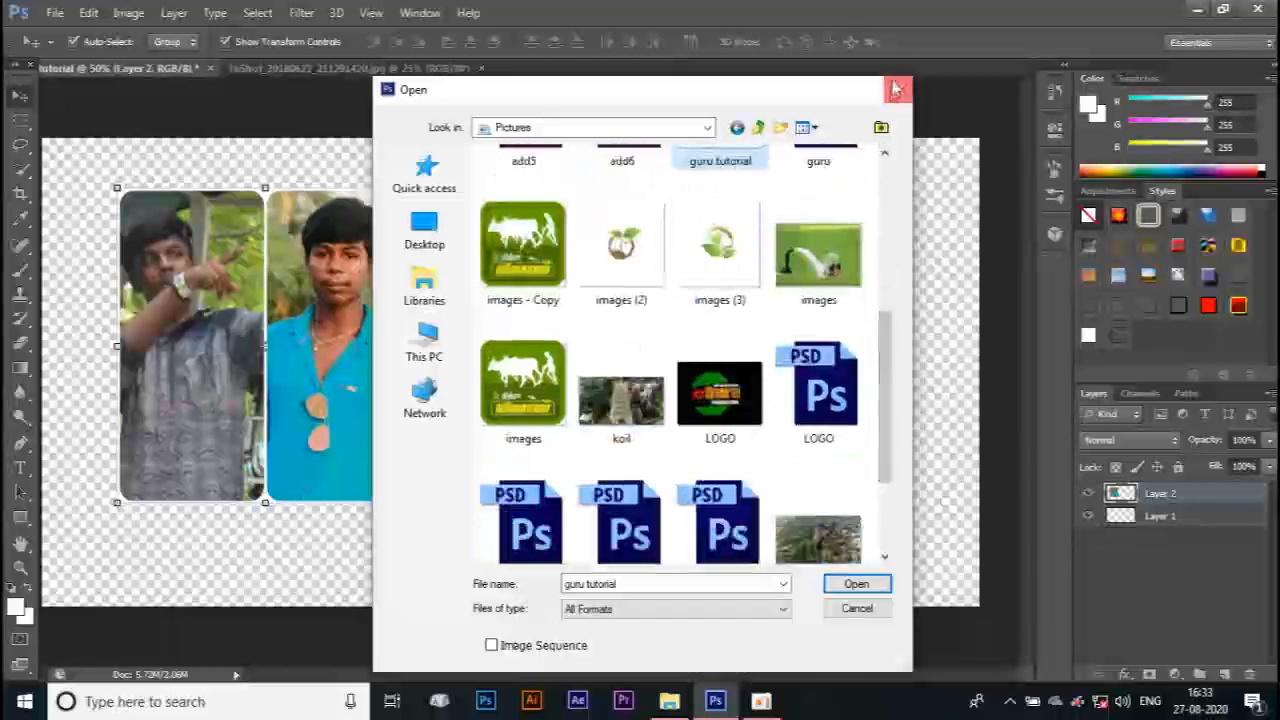
click(900, 91)
Close the InShot source photo document, keeping the guru tutorial composition open
click(55, 14)
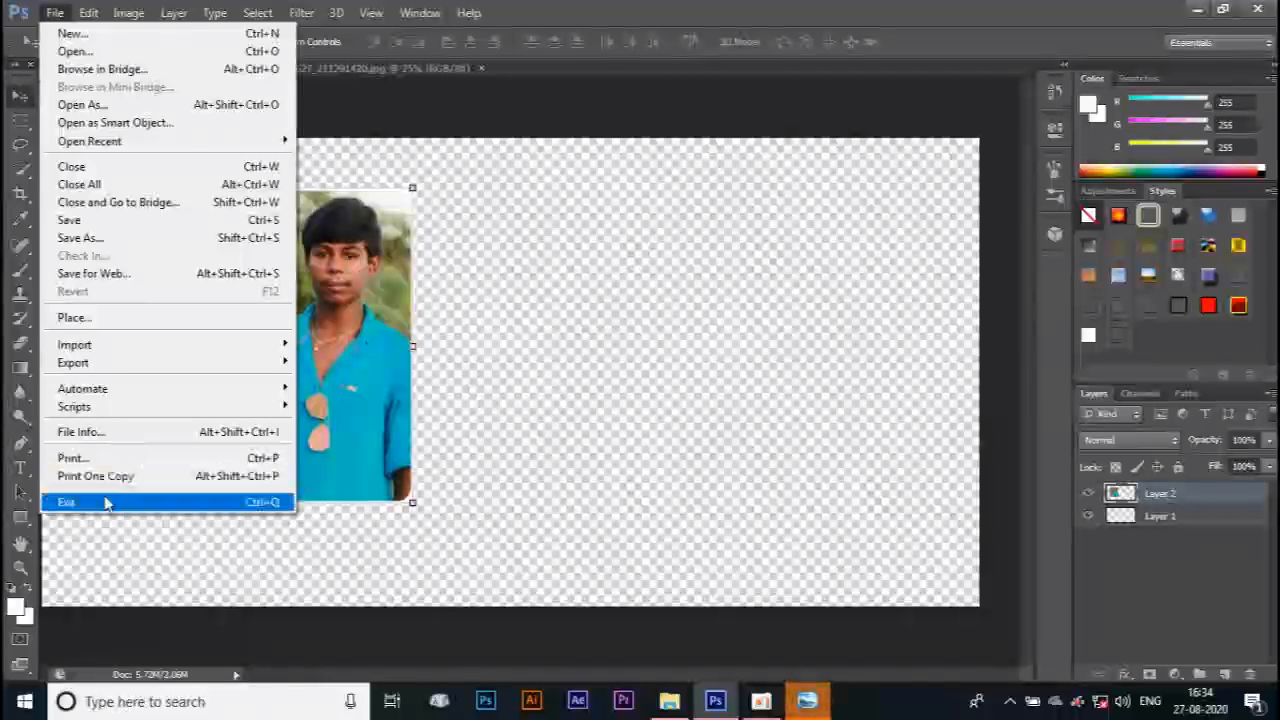
click(523, 238)
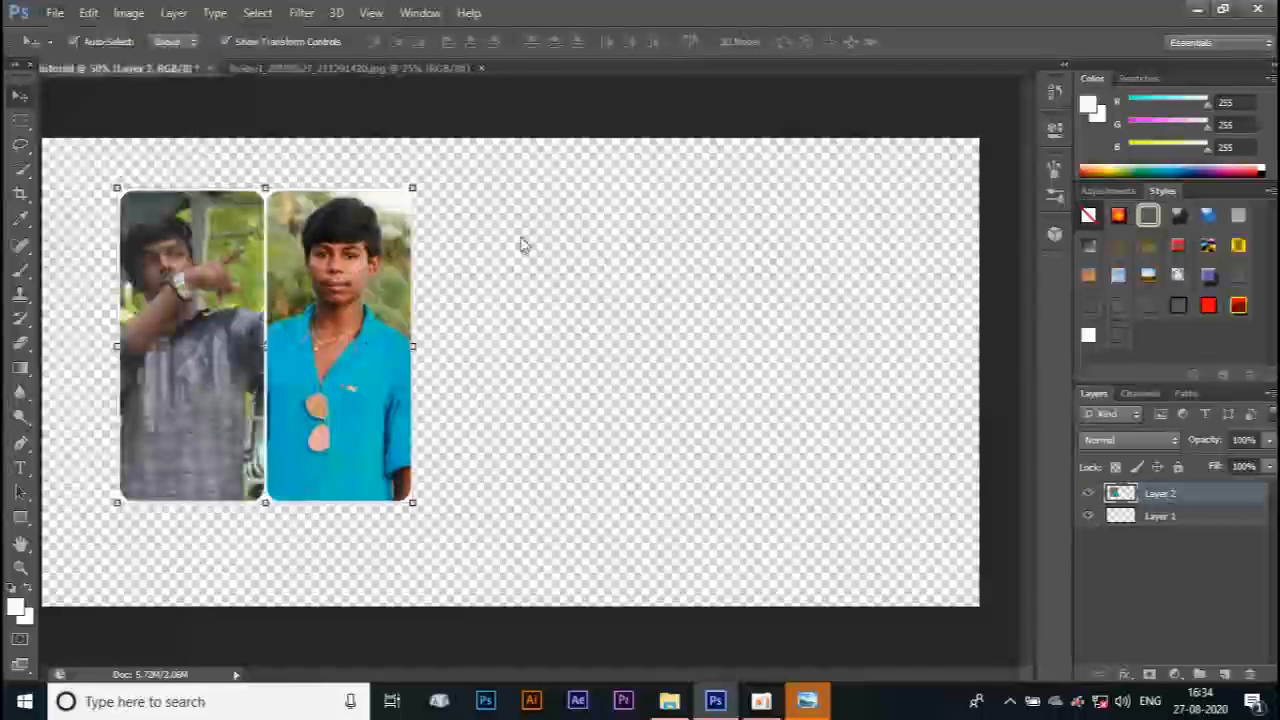
click(328, 72)
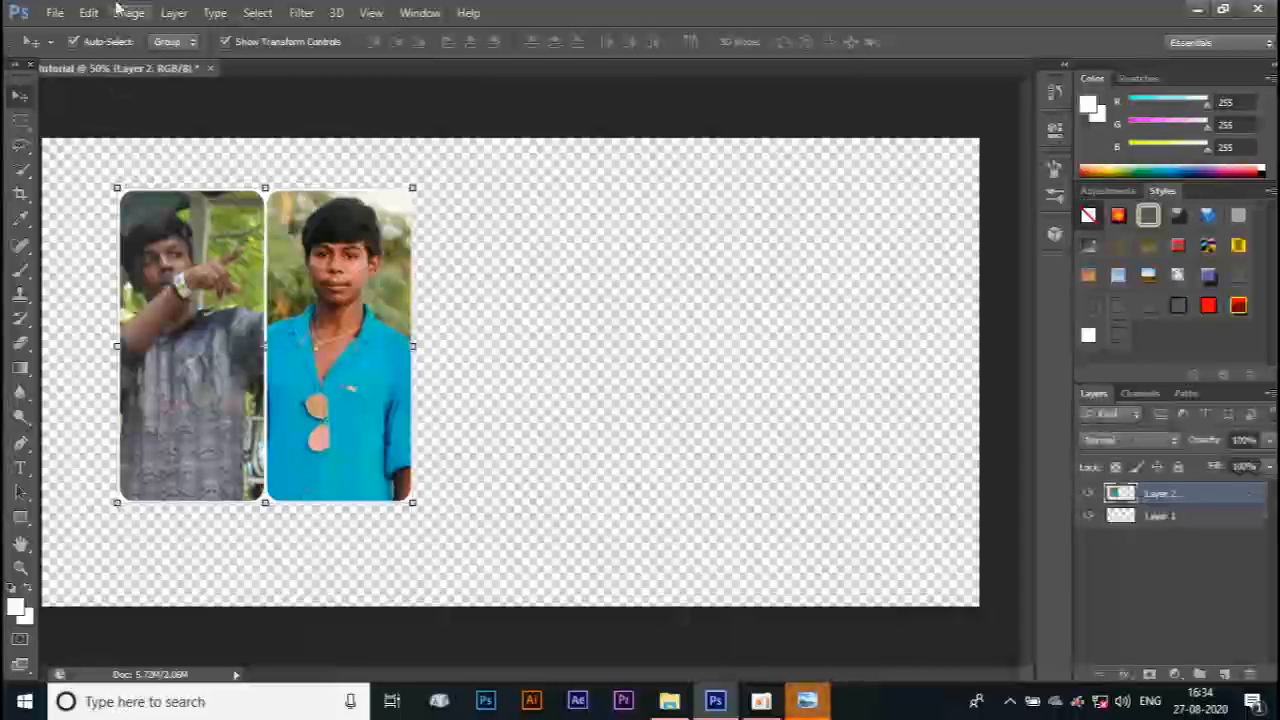
click(56, 12)
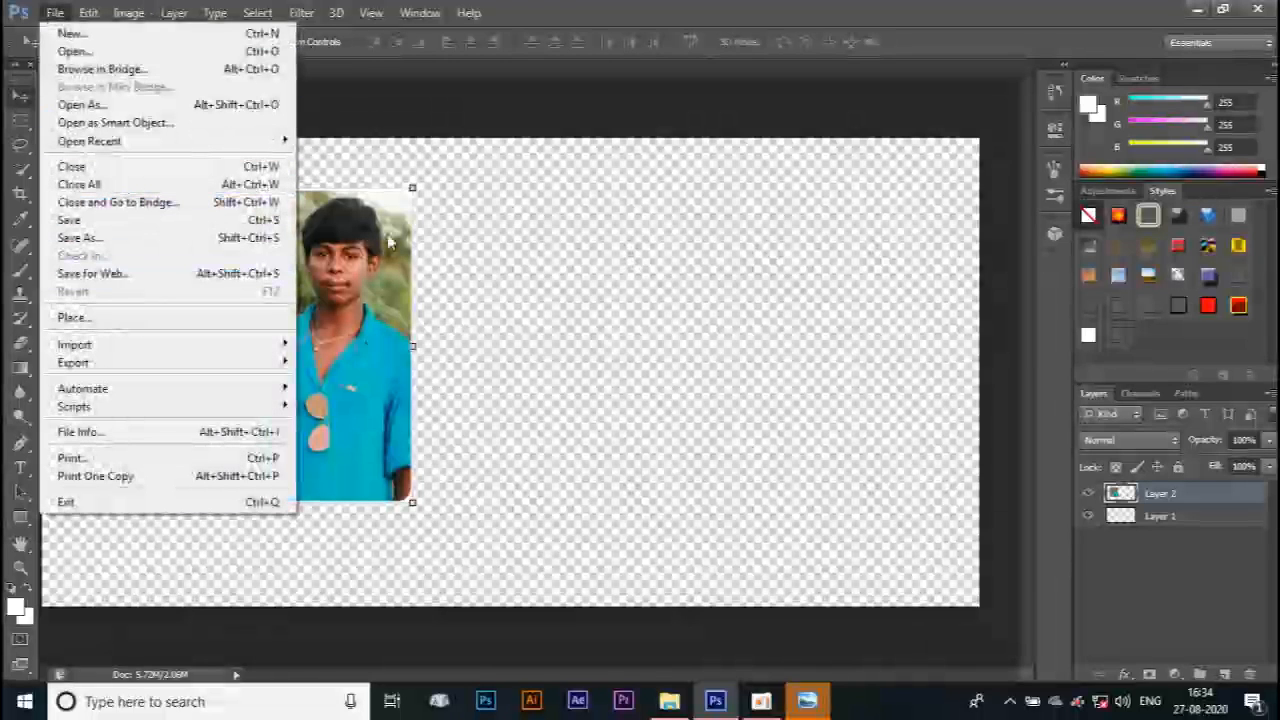
click(495, 167)
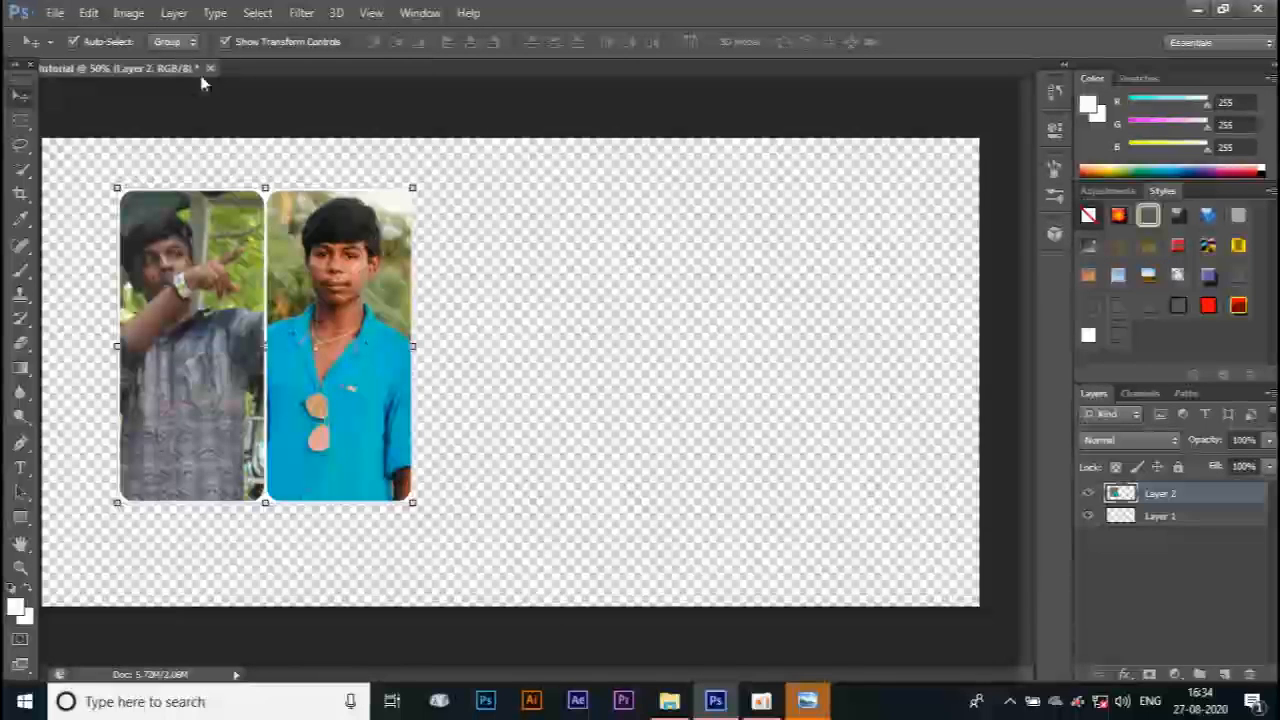
click(60, 19)
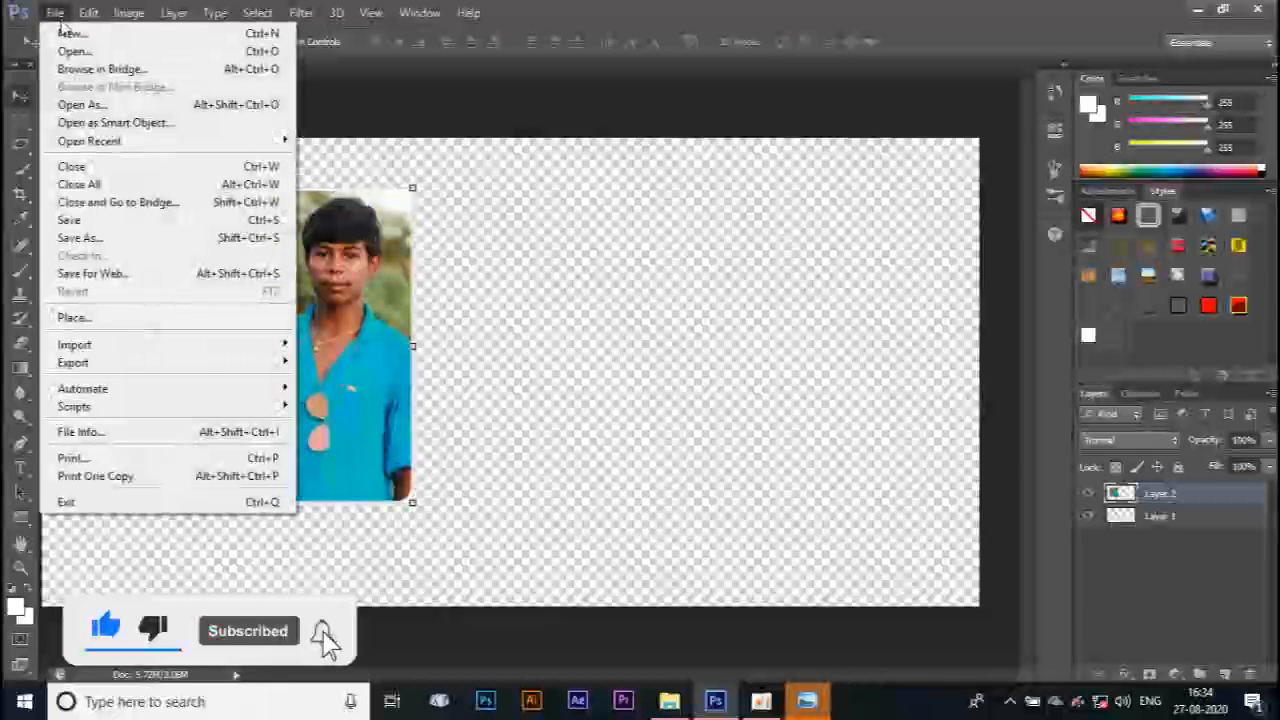